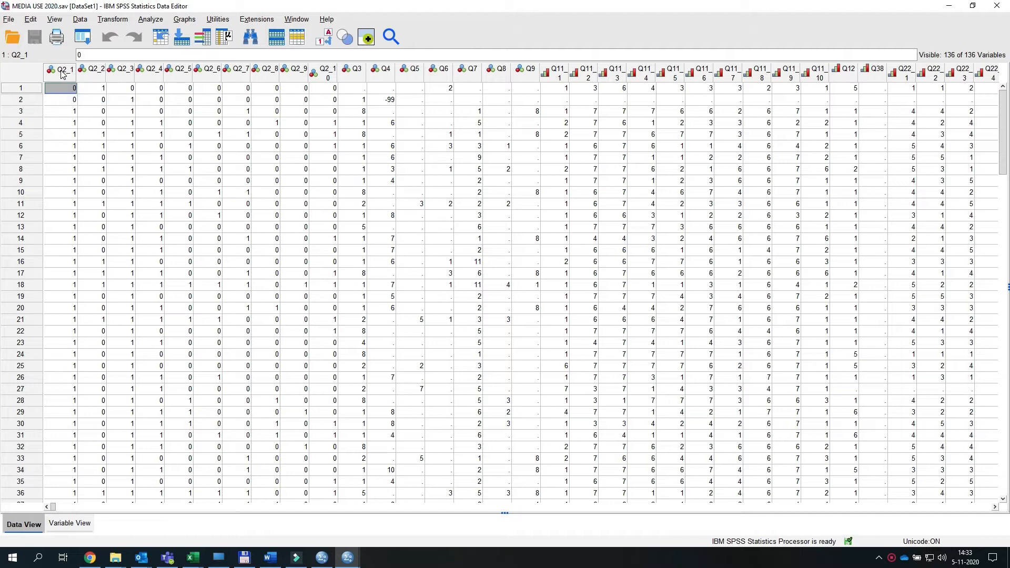
Display the value labels, widen the Q2_2 column, and switch the cells back to numeric codes
left_click(324, 38)
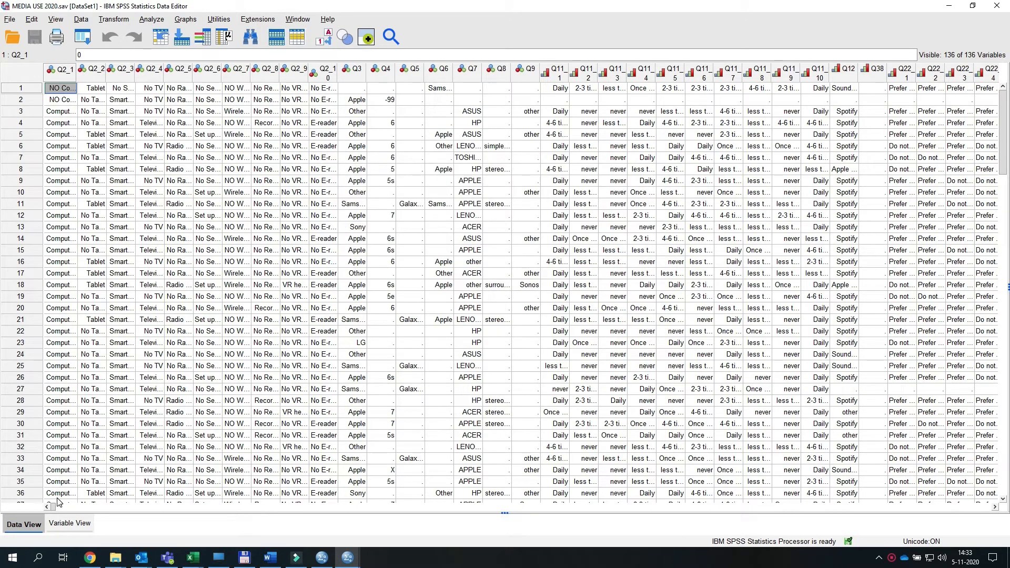
left_click_drag(106, 78, 172, 73)
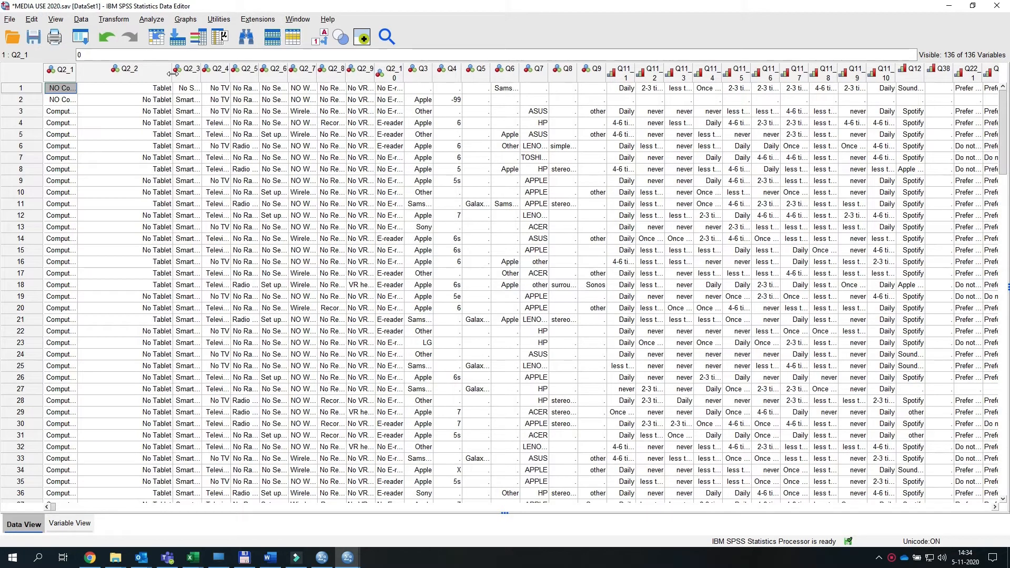
left_click(321, 42)
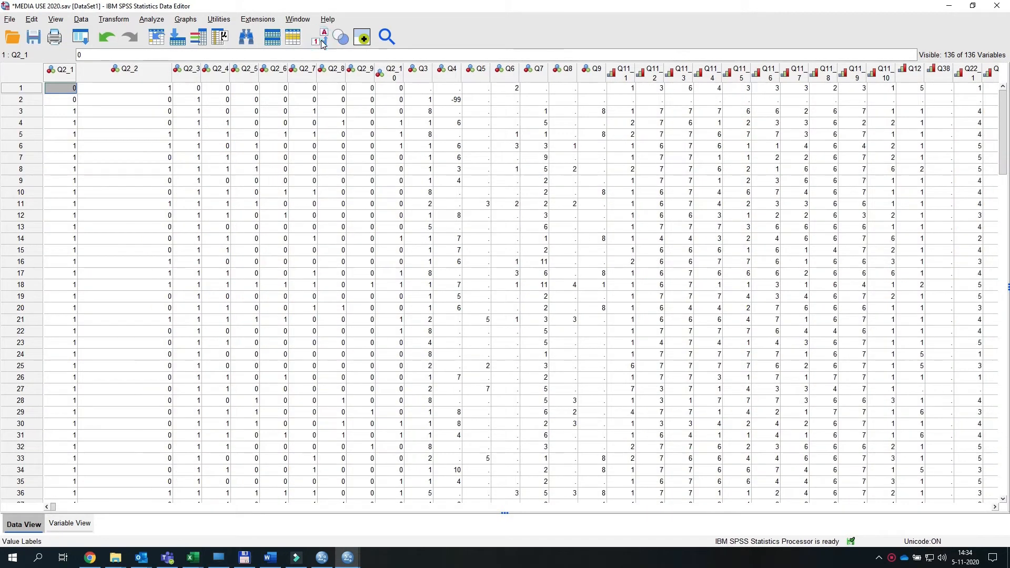
Switch to the variable definitions and examine the name, type, width and label of Q2_1
left_click(58, 525)
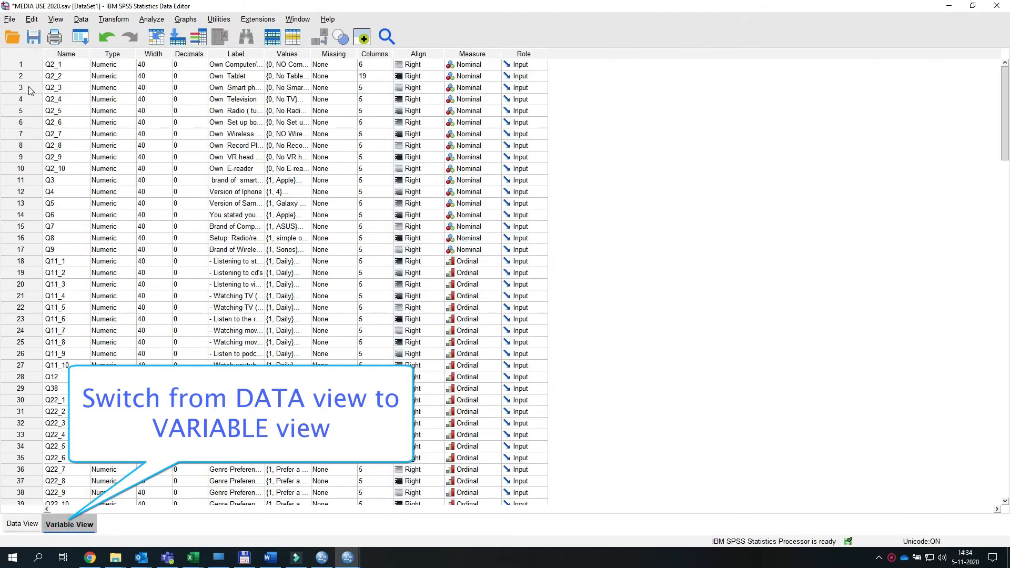
left_click(66, 66)
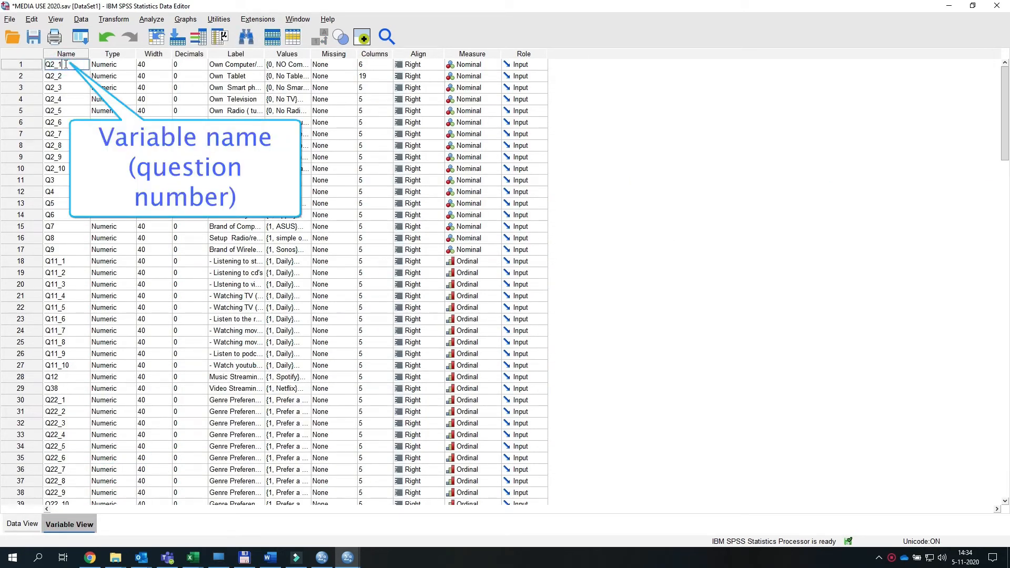
left_click(119, 65)
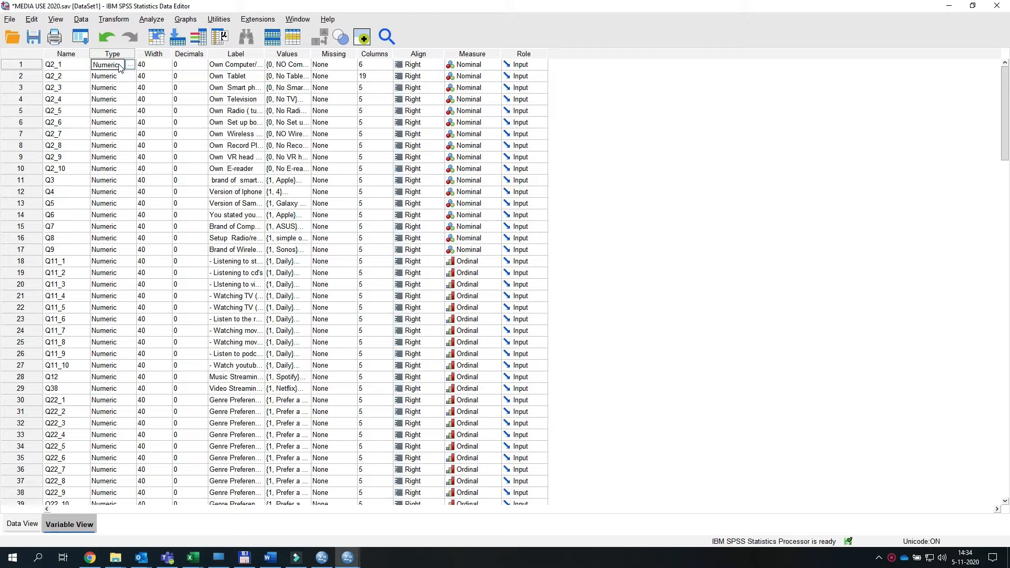
left_click(158, 65)
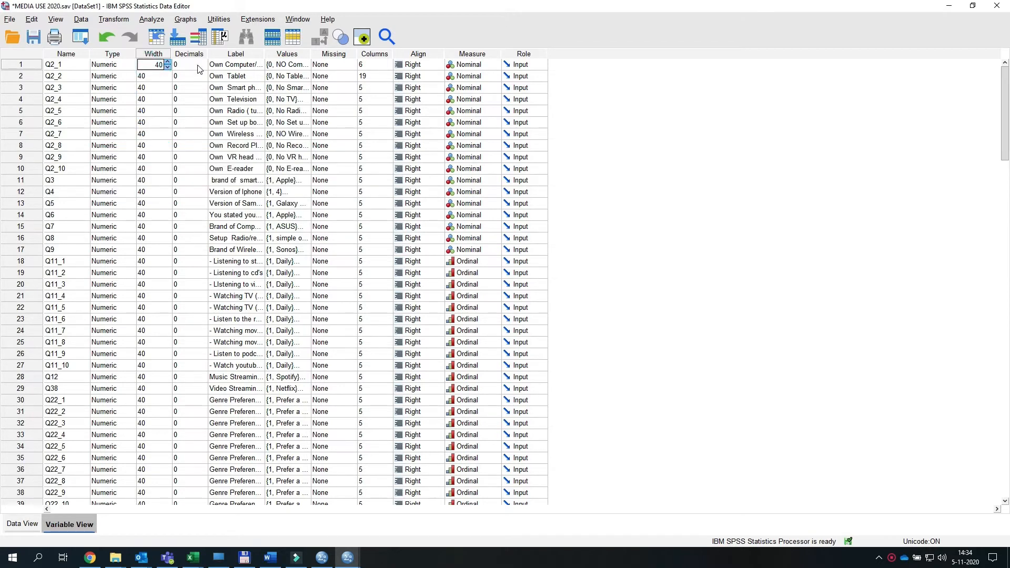
left_click(249, 65)
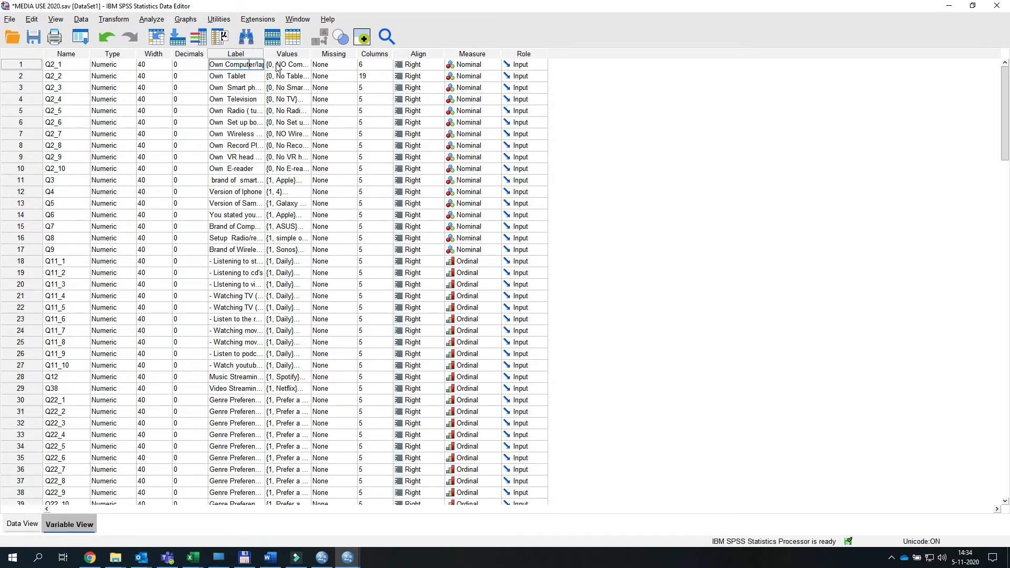
Inspect the value labels defined for Q2_1 and close their dialog
left_click(303, 65)
left_click(308, 65)
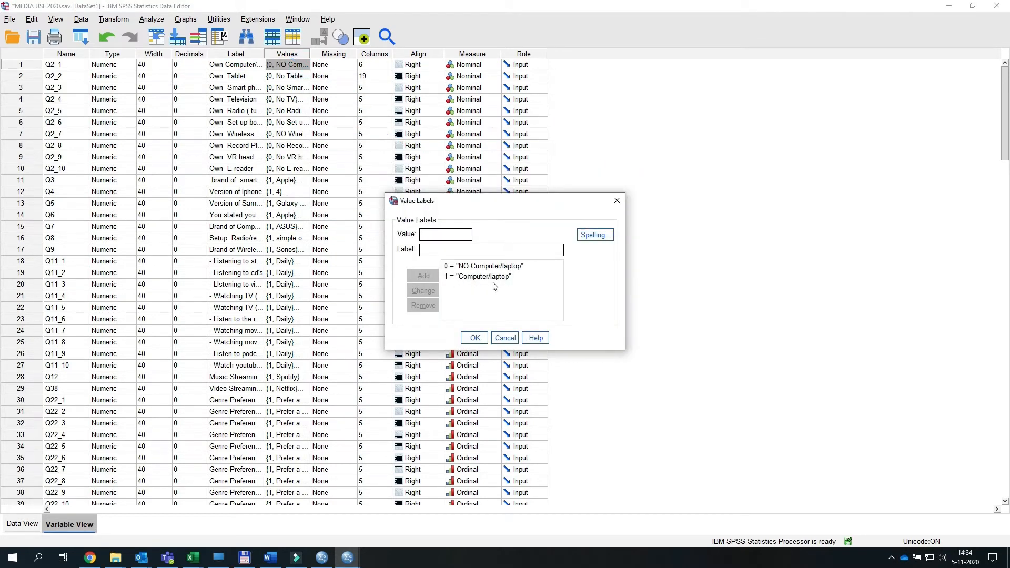
left_click(476, 340)
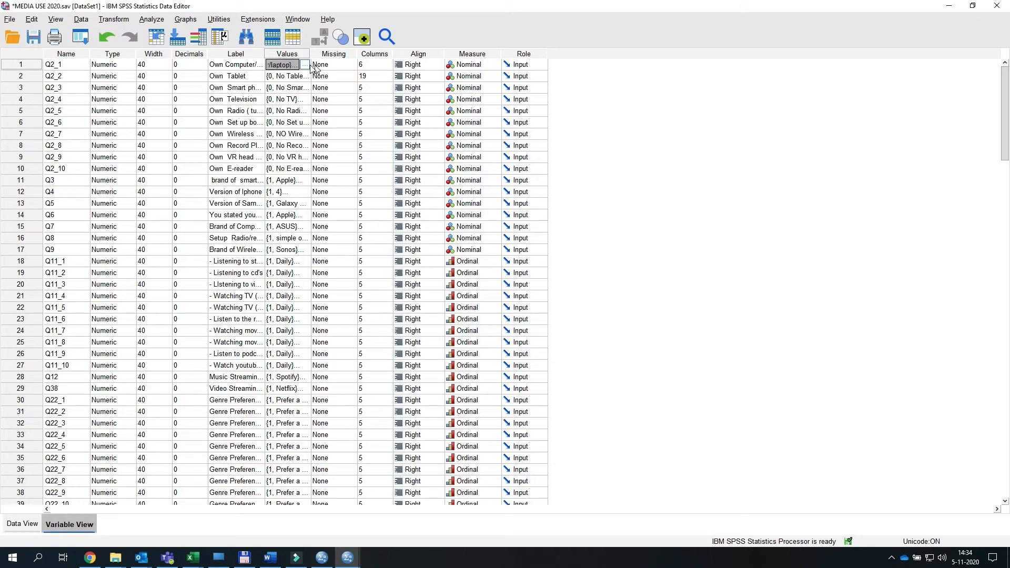
Examine Q2_1's missing values, alignment and measurement level options, and return to the data view
left_click(335, 65)
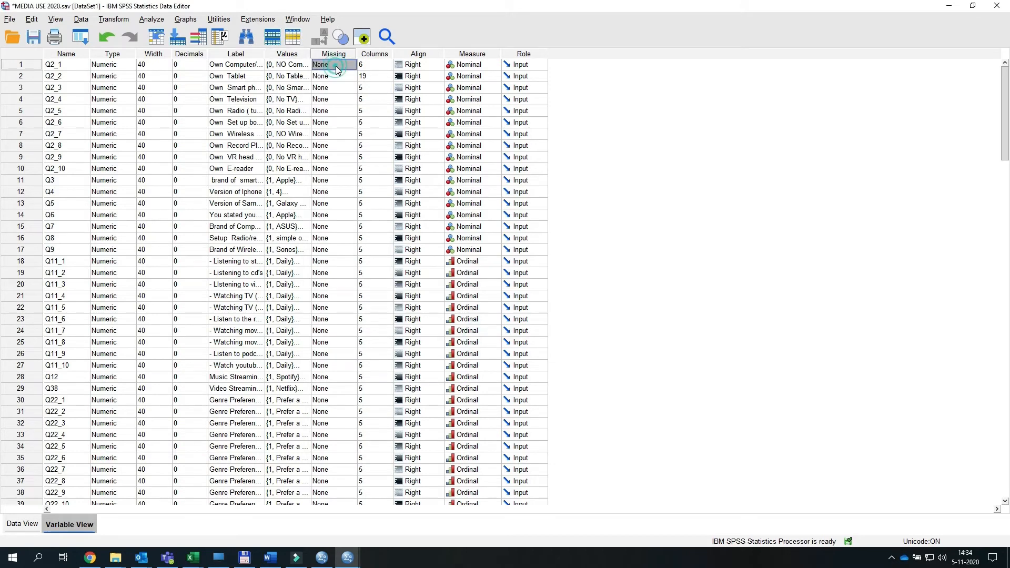
left_click(388, 69)
left_click(430, 68)
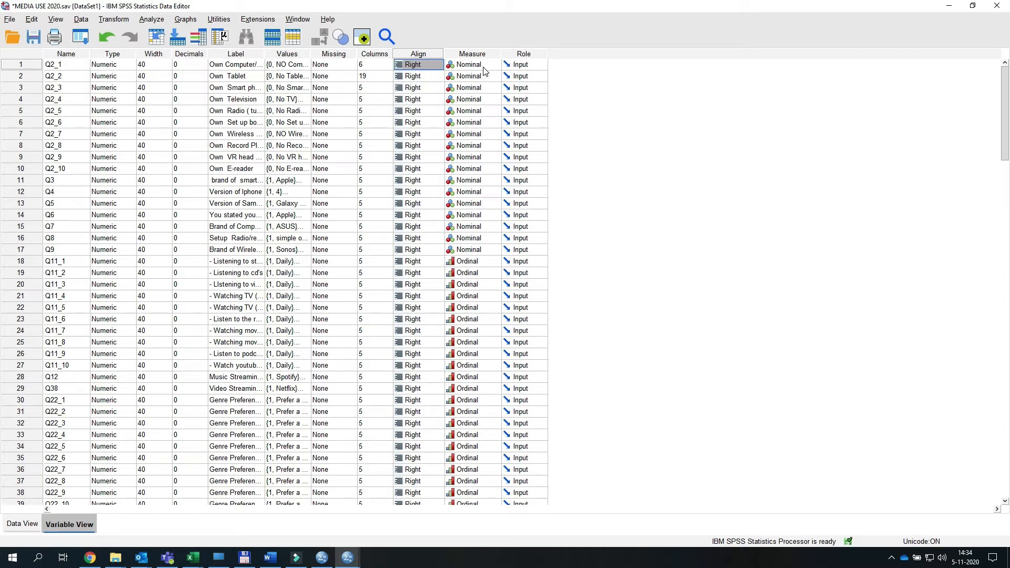
left_click(484, 69)
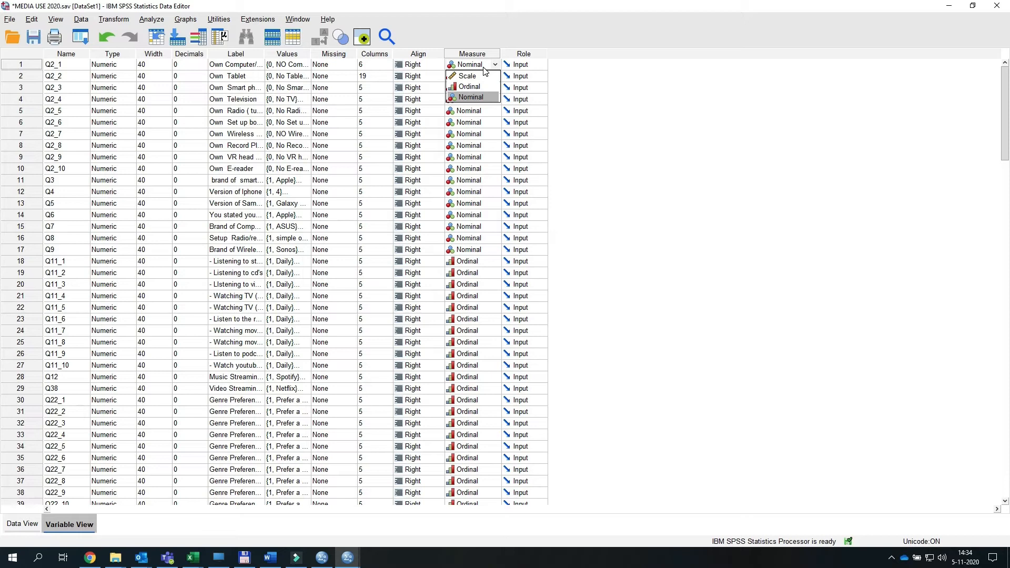
left_click(482, 71)
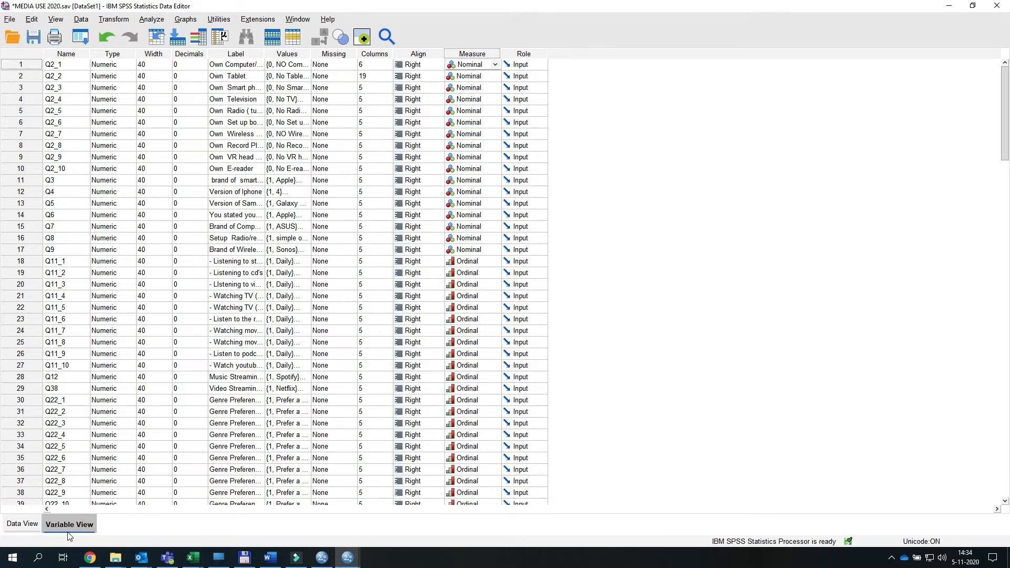
left_click(32, 525)
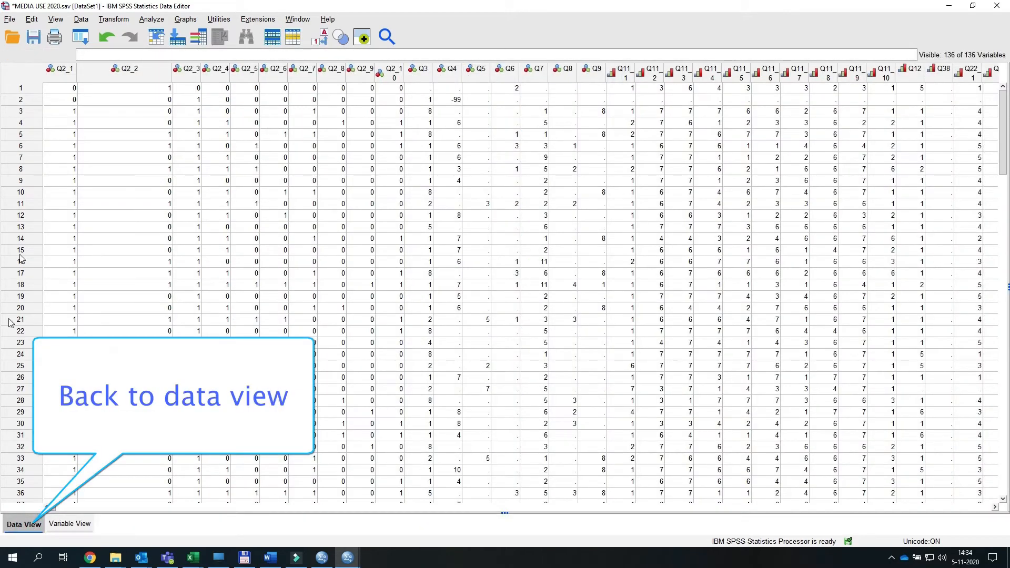
left_click(12, 20)
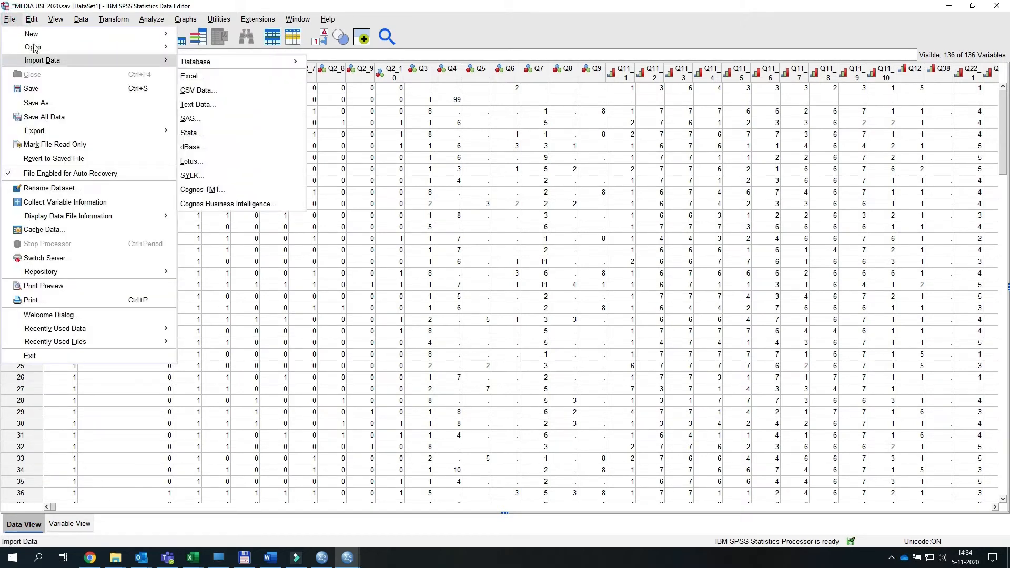
mouse_move(33, 40)
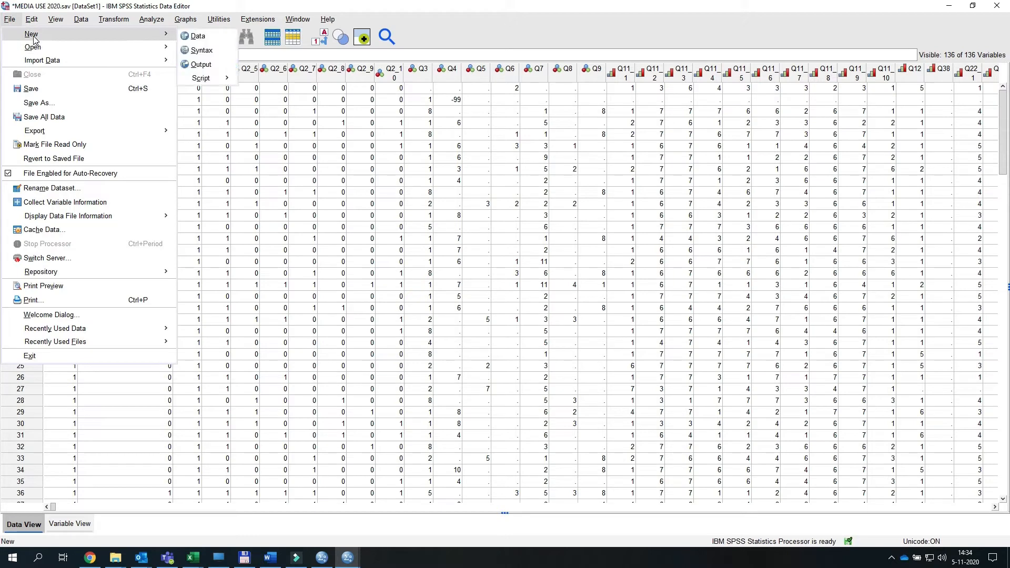
mouse_move(43, 62)
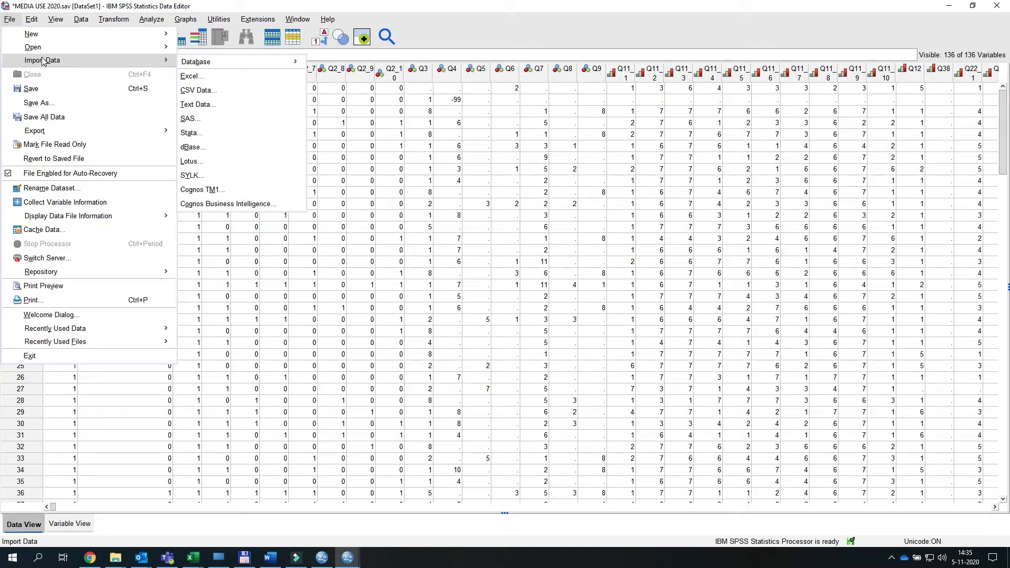
mouse_move(35, 20)
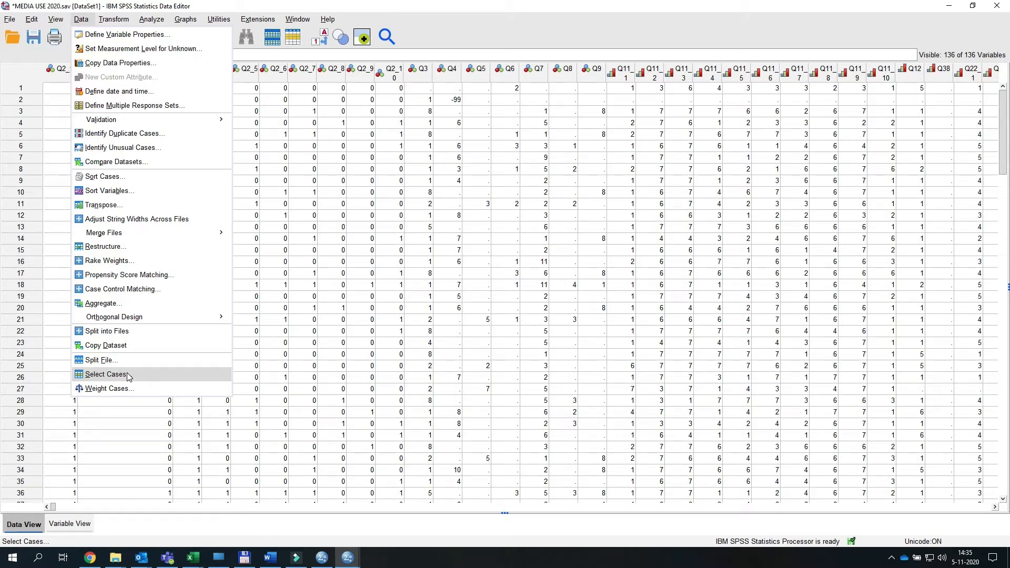
mouse_move(114, 19)
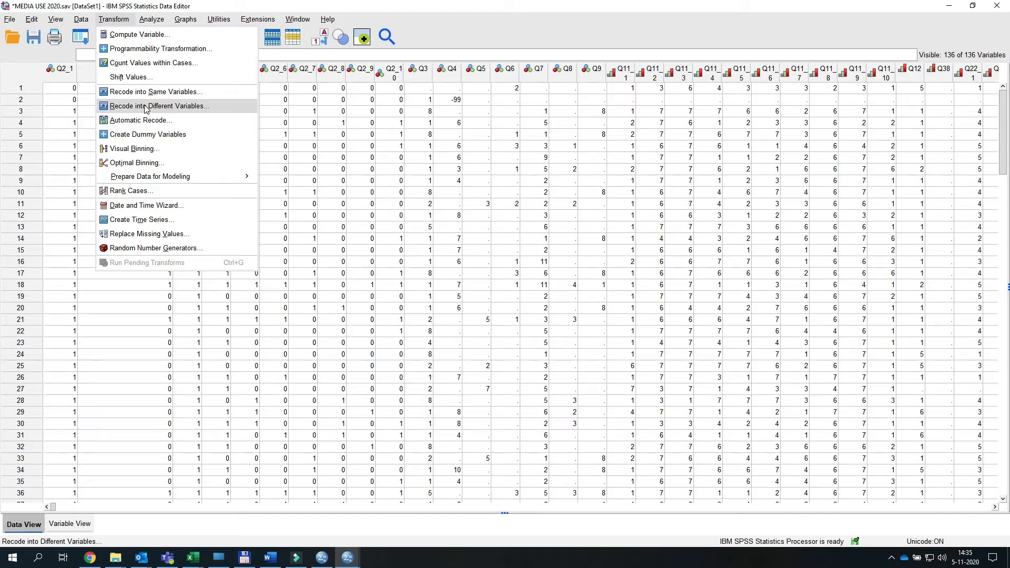
mouse_move(156, 17)
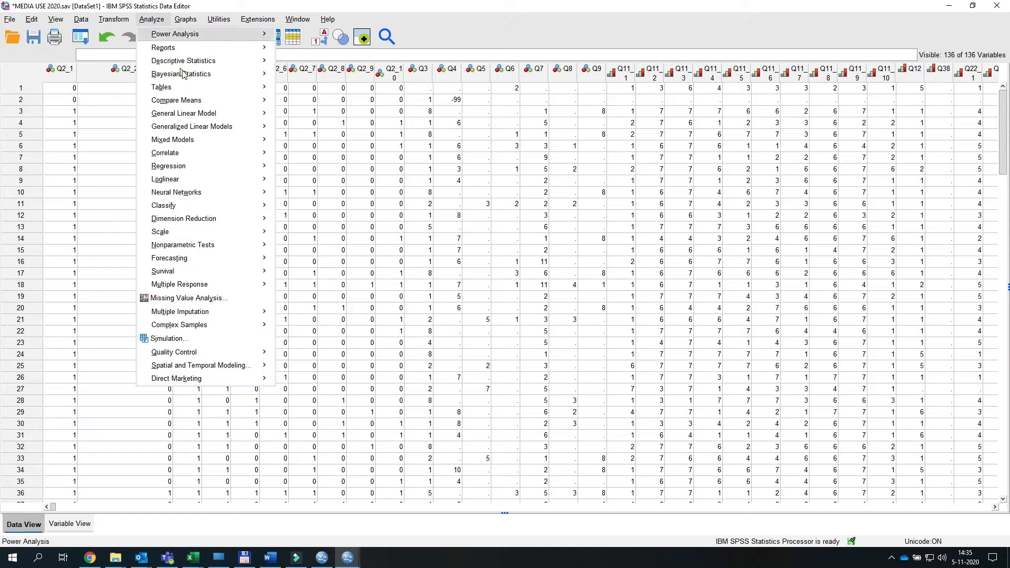
mouse_move(205, 65)
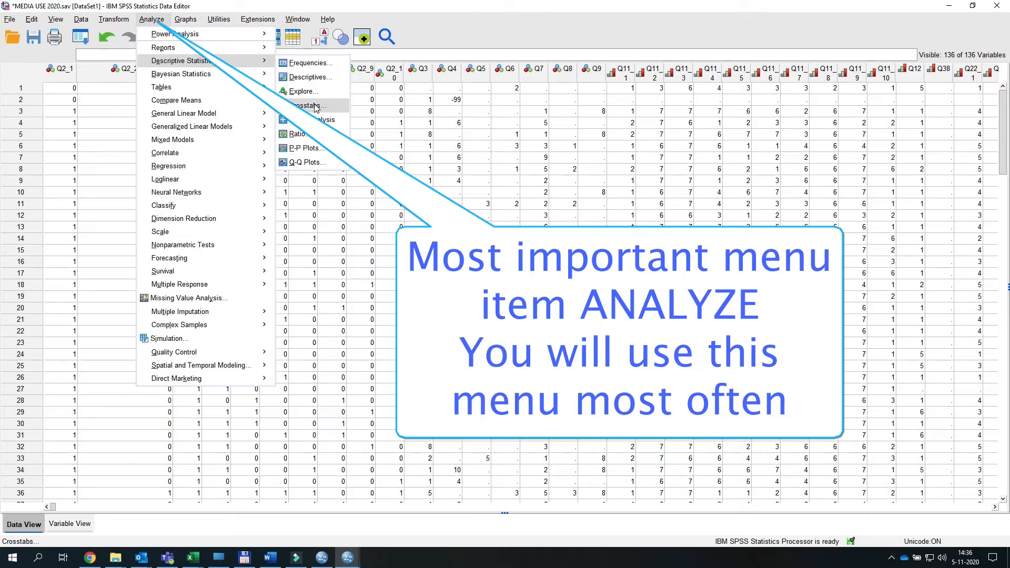
mouse_move(213, 98)
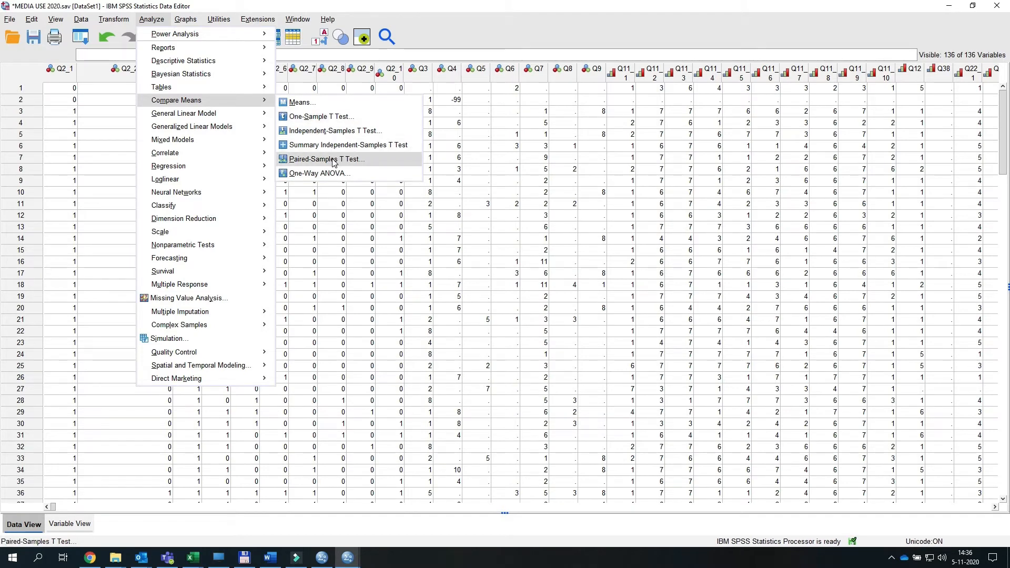
mouse_move(158, 152)
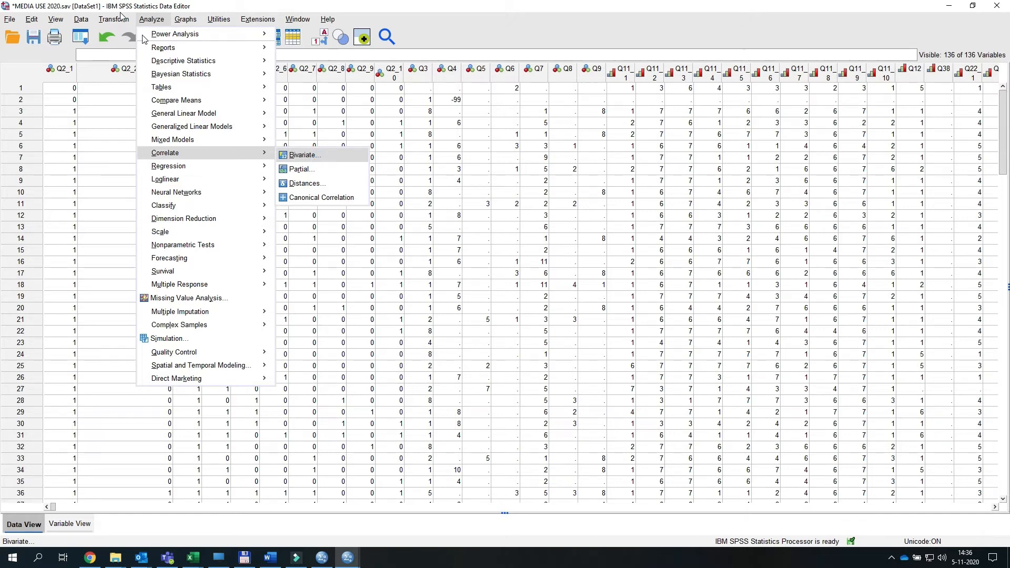
Create a simple bar chart of counts in Chart Builder with Own Tablet [Q2_2] on the X-axis
mouse_move(188, 23)
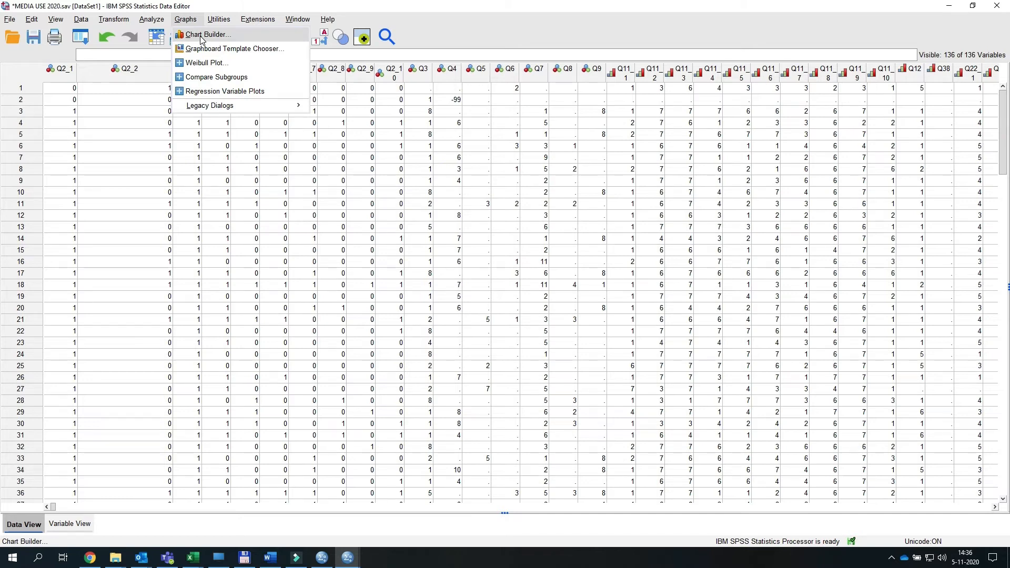
left_click(201, 35)
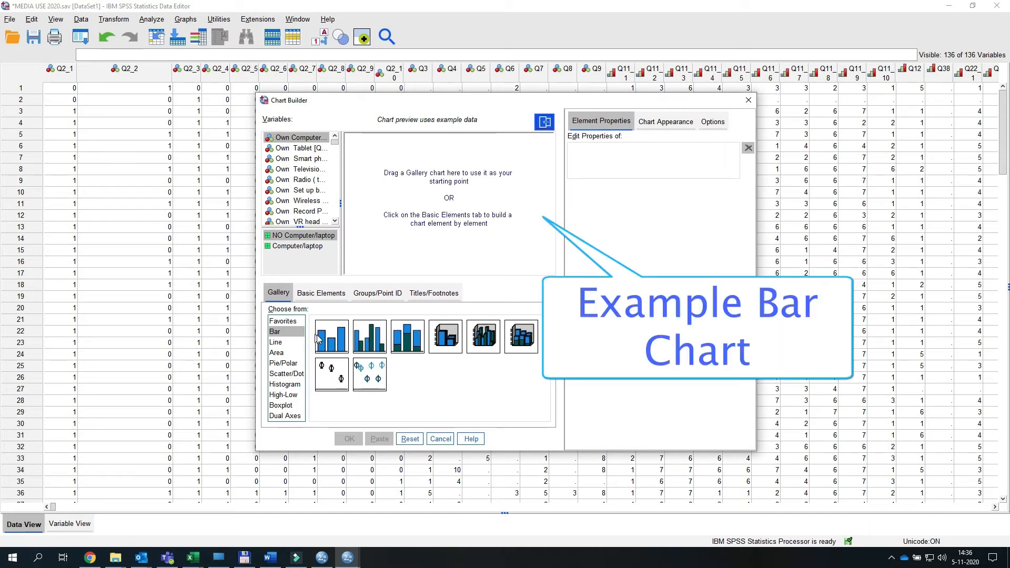
left_click_drag(319, 341, 354, 158)
left_click(298, 147)
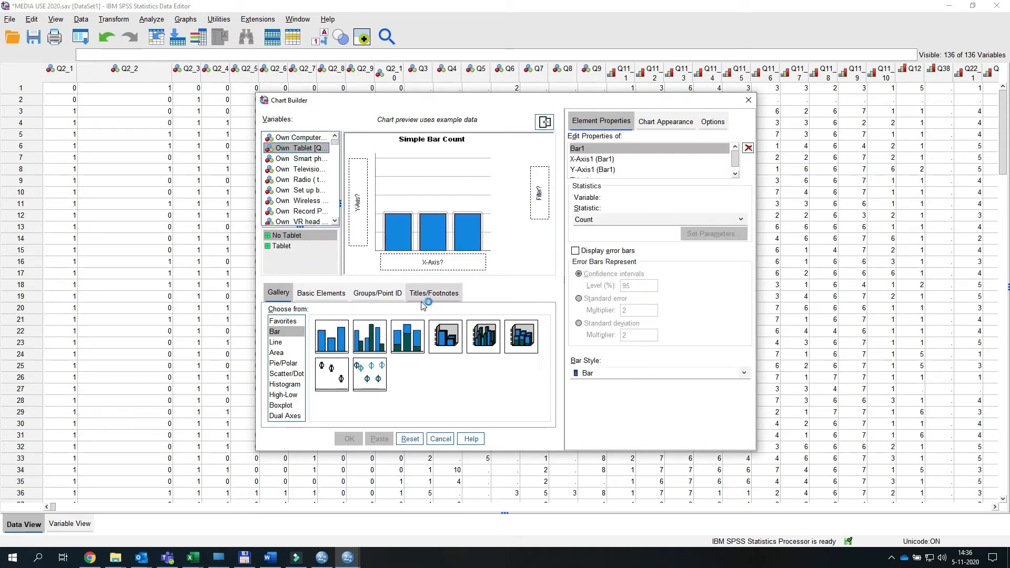
left_click_drag(293, 151, 414, 264)
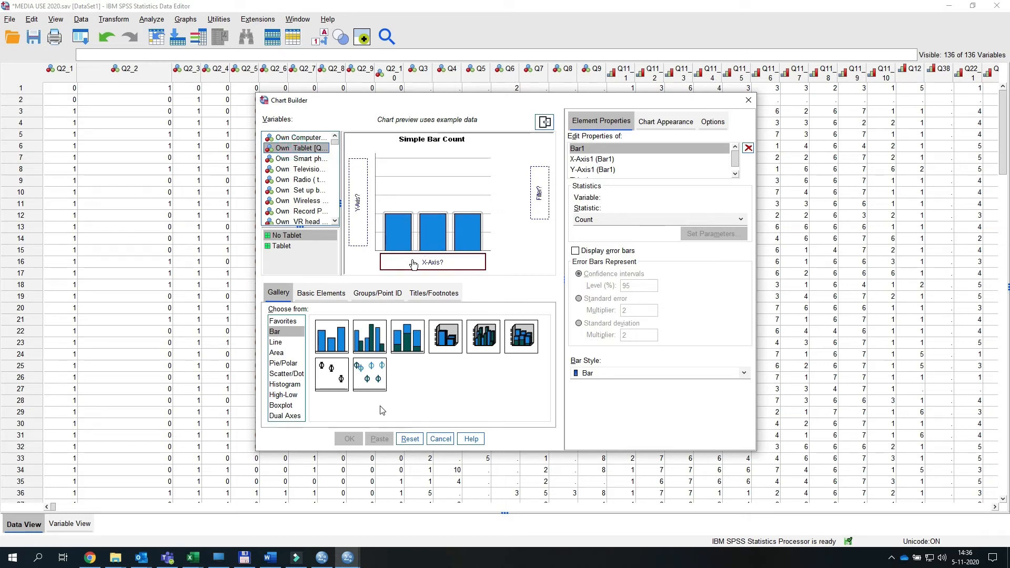
left_click(350, 439)
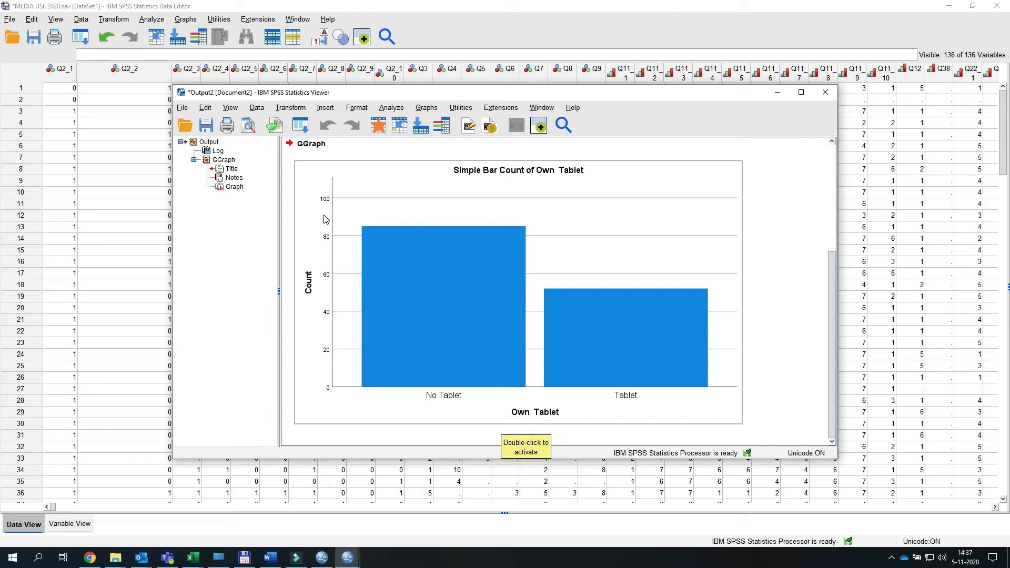
Close the output viewer showing the bar chart without saving its contents
left_click(825, 92)
left_click(504, 296)
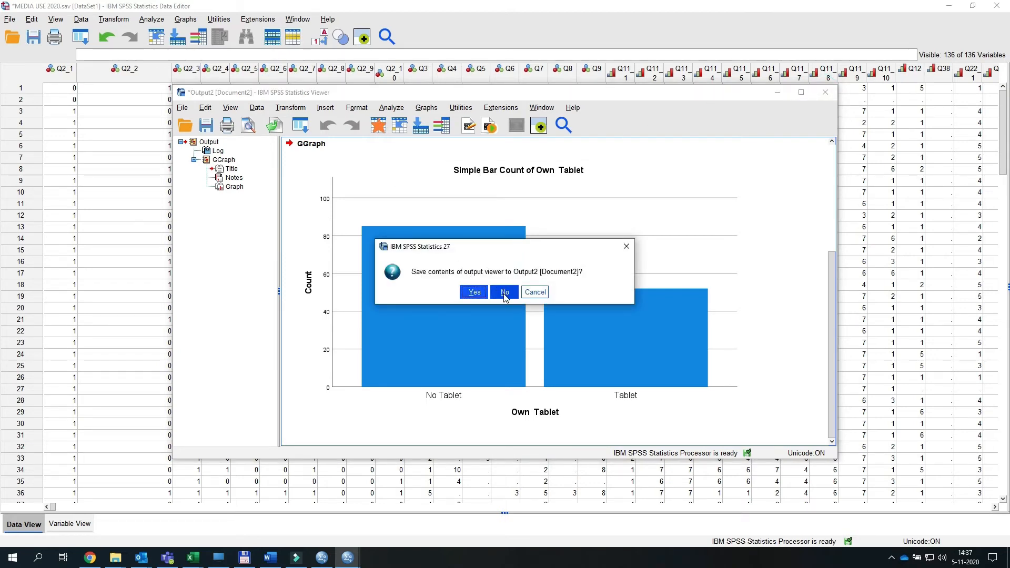
left_click(504, 293)
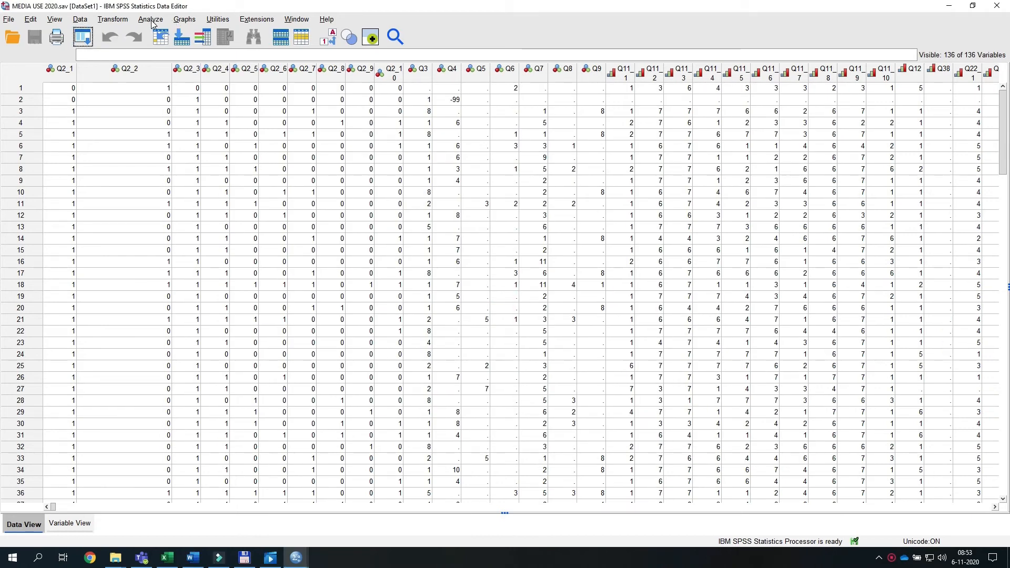
Run a Frequencies analysis on Own Tablet [Q2_2] with the frequency table and the mode included
left_click(152, 20)
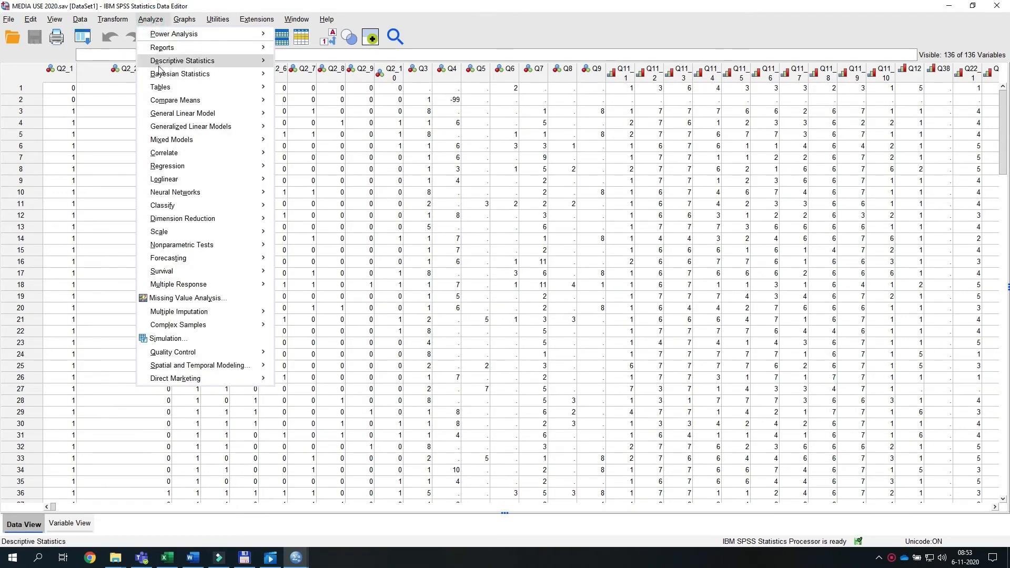
mouse_move(247, 62)
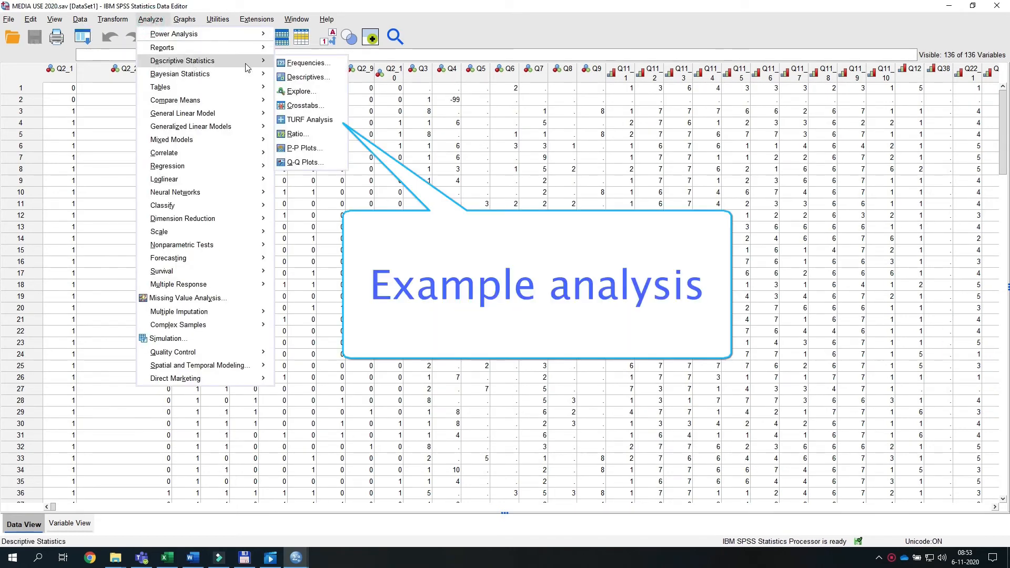
left_click(297, 65)
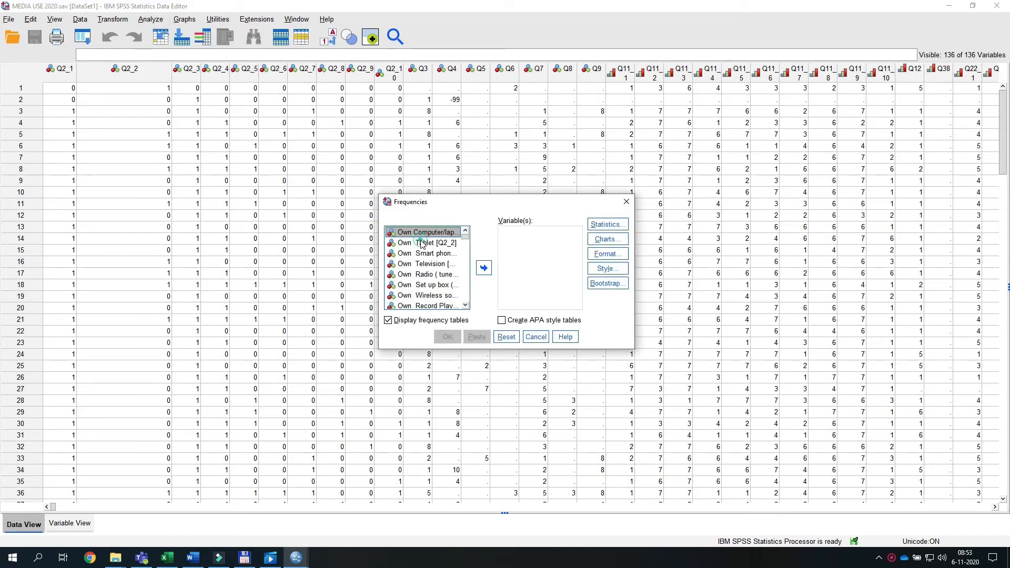
left_click(421, 243)
left_click(484, 268)
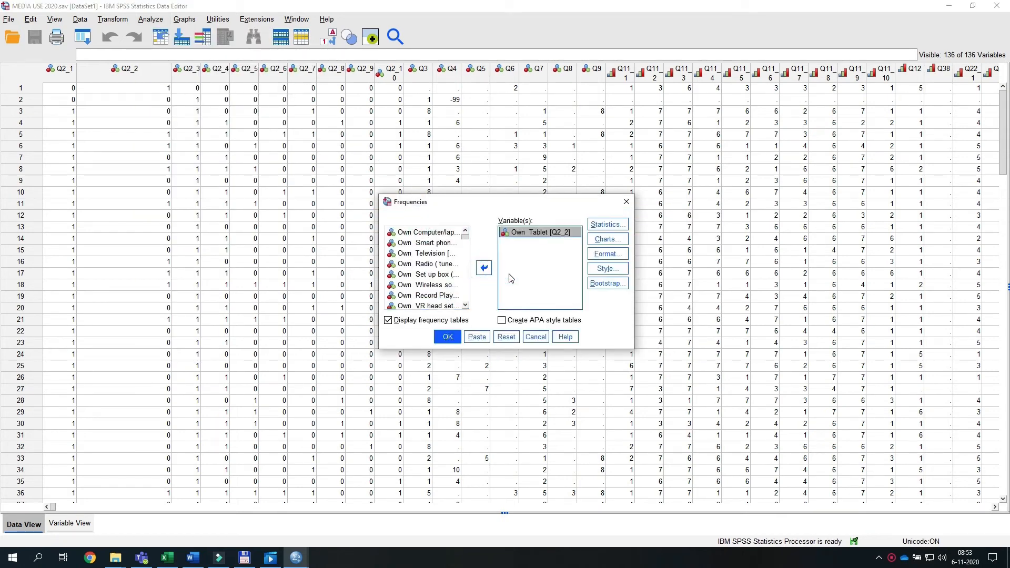
left_click(606, 224)
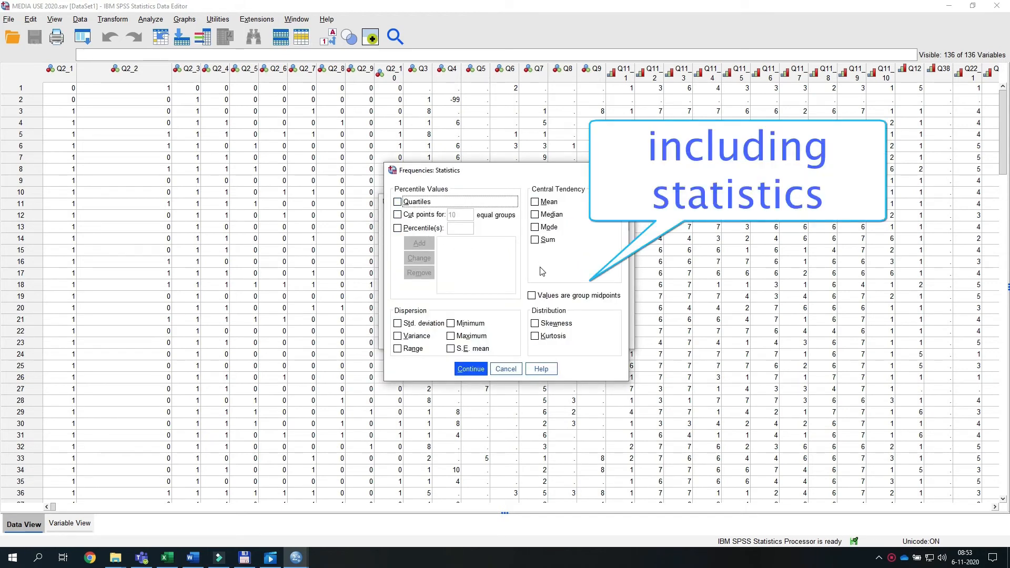
left_click(544, 228)
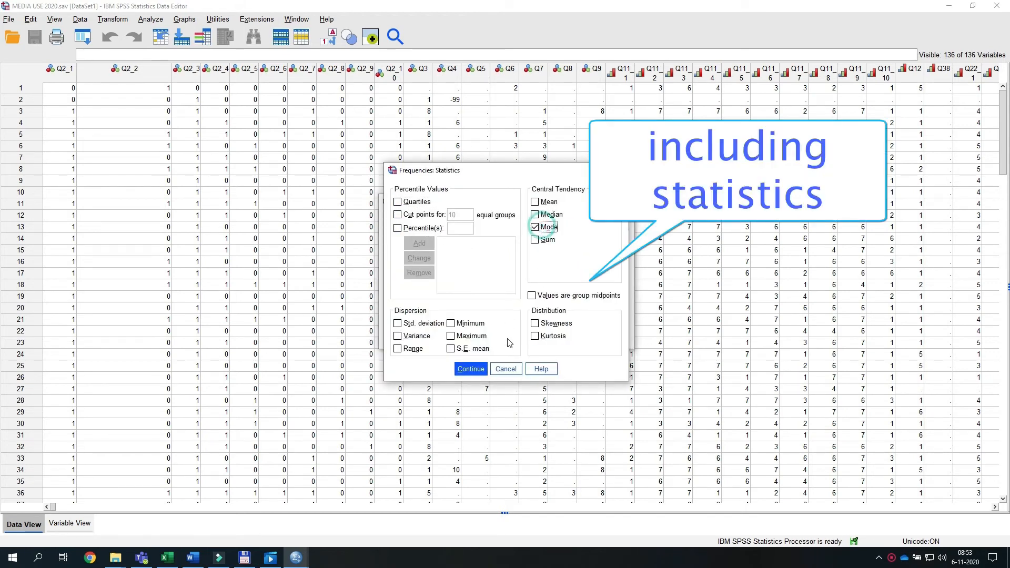
left_click(471, 369)
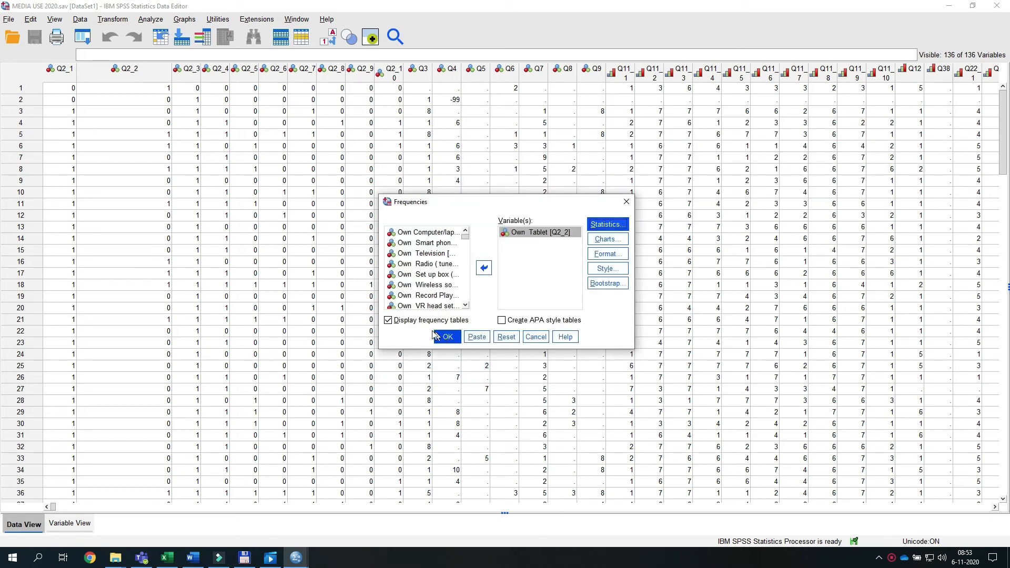
left_click(459, 339)
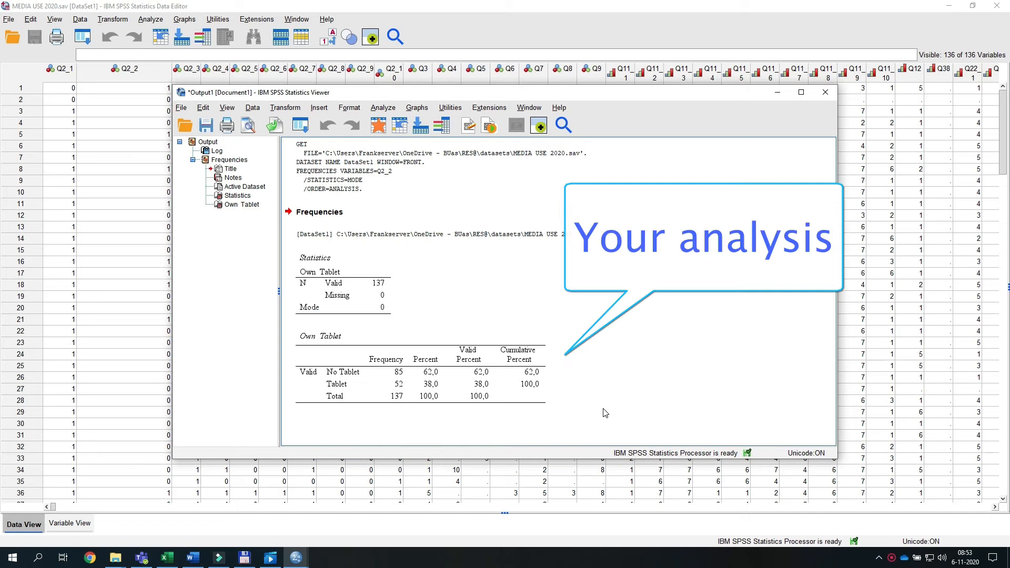
Delete the redundant Valid Percent and Cumulative Percent columns from the Own Tablet frequency table in the output
left_click(538, 395)
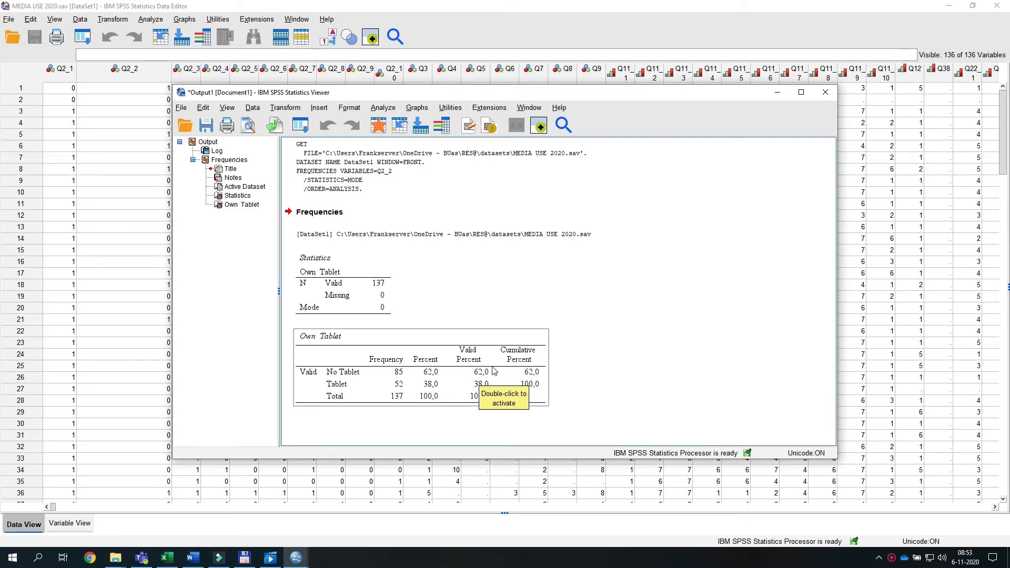
left_click(469, 350)
left_click(475, 357)
double_click(473, 355)
left_click(474, 354)
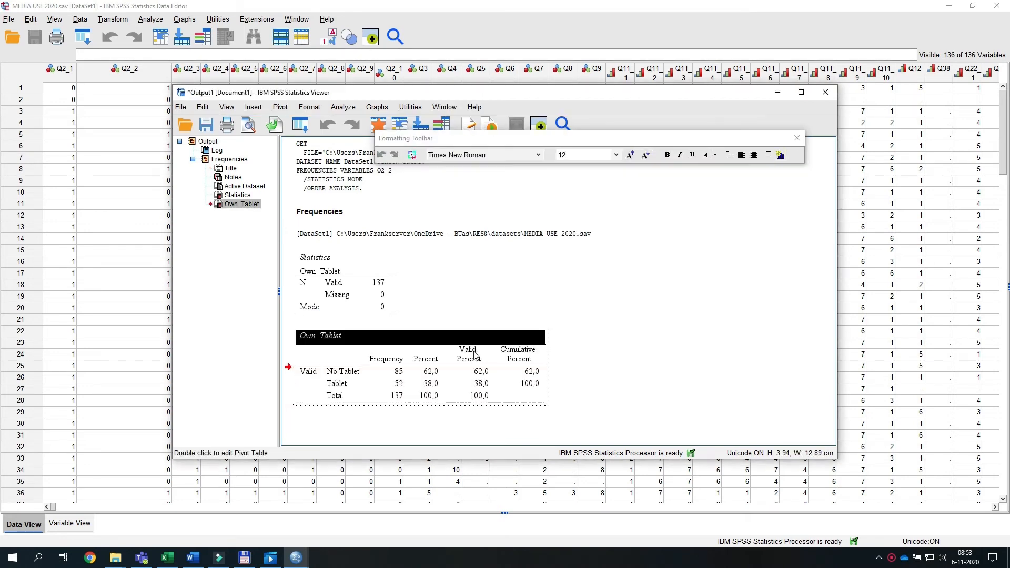
left_click(473, 382, "shift")
left_click(487, 399, "shift")
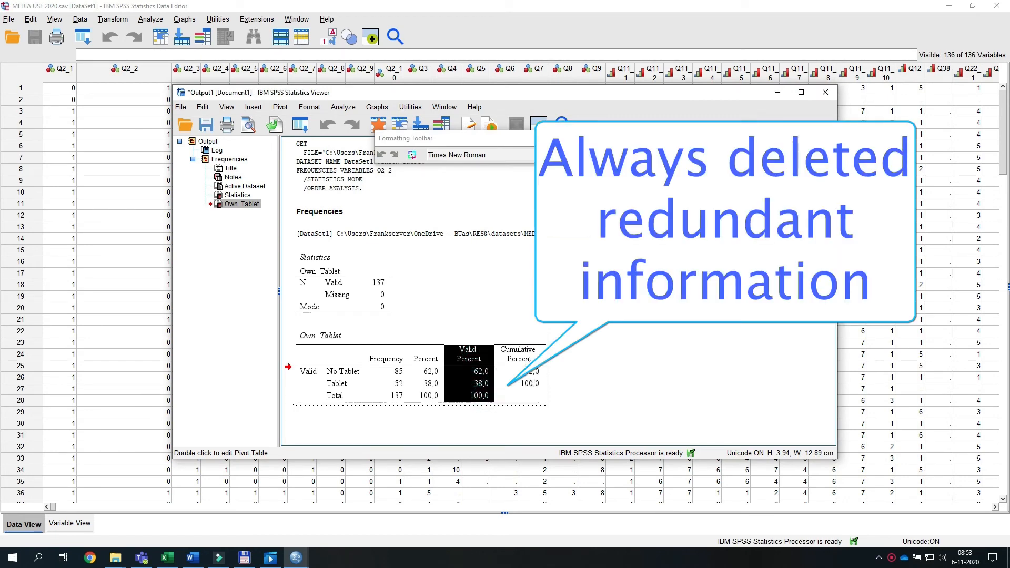
left_click(529, 395, "shift")
key("Delete")
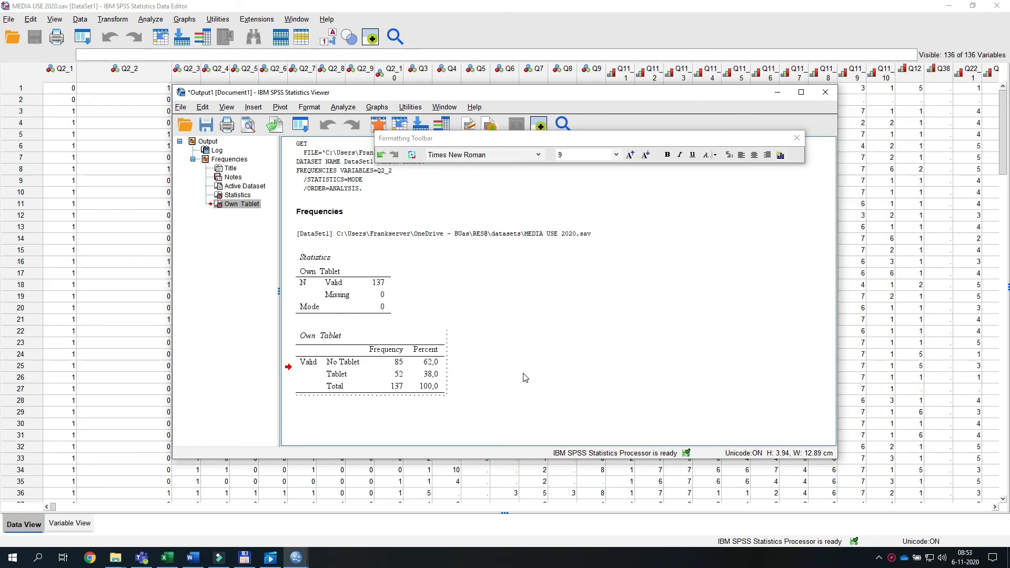
left_click(561, 304)
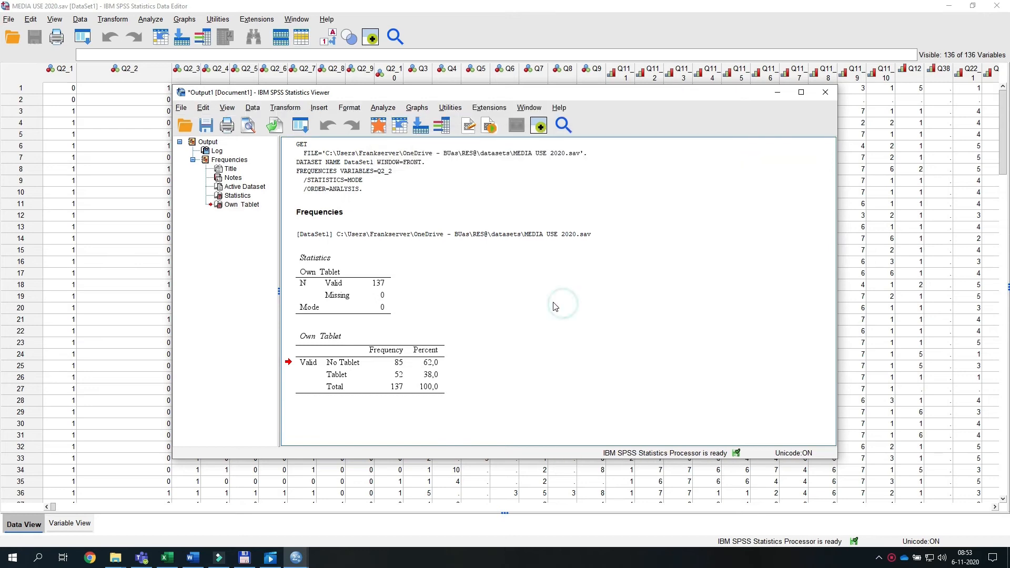
Copy the trimmed Own Tablet frequency table from the output viewer
left_click(358, 261)
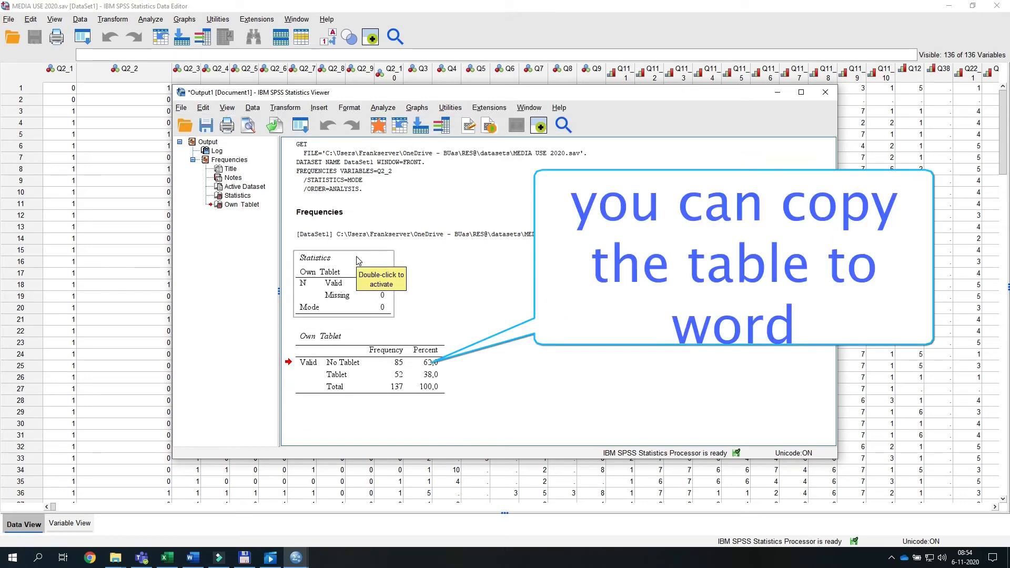
left_click(530, 296)
left_click(421, 363)
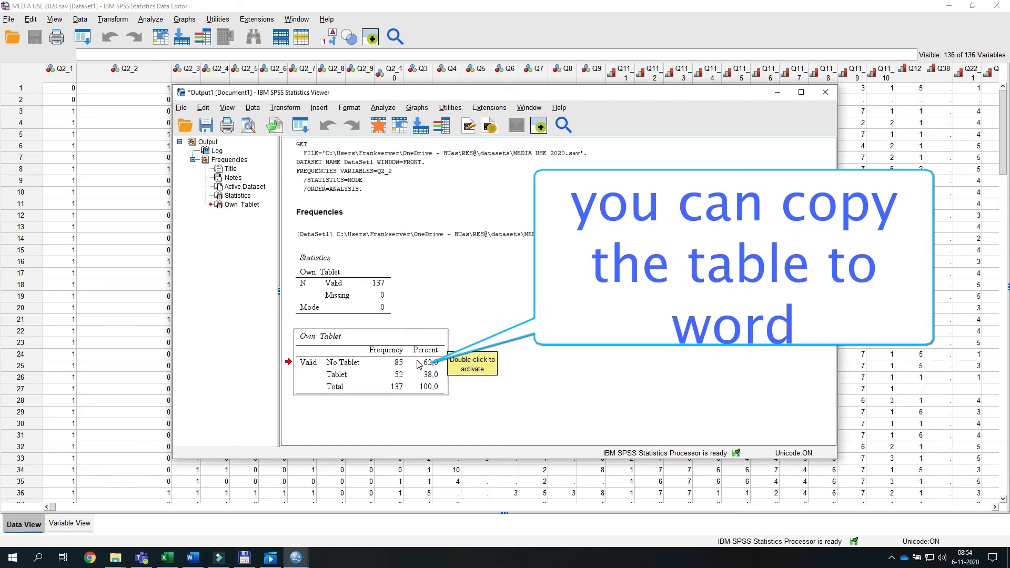
right_click(383, 365)
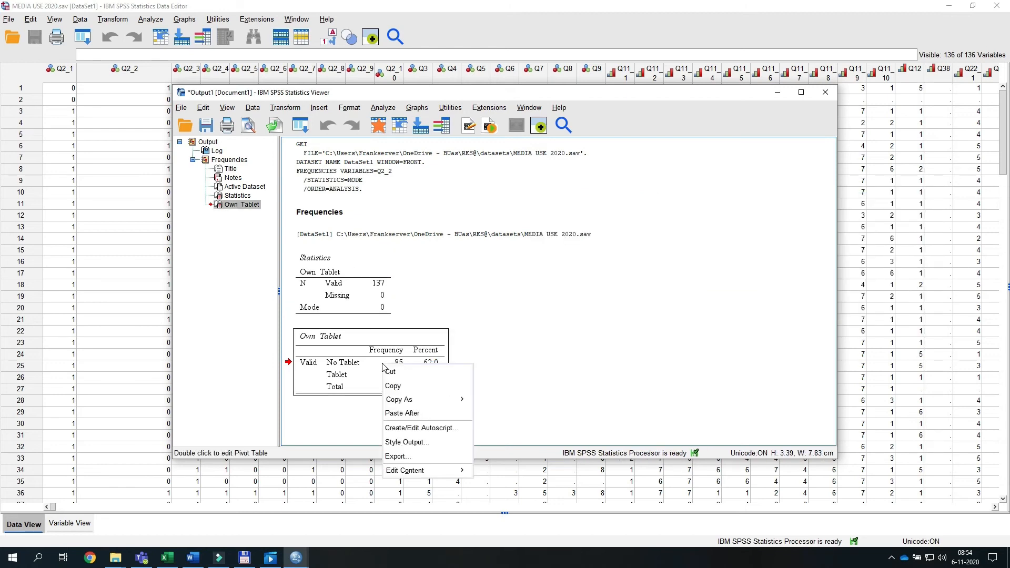
left_click(401, 386)
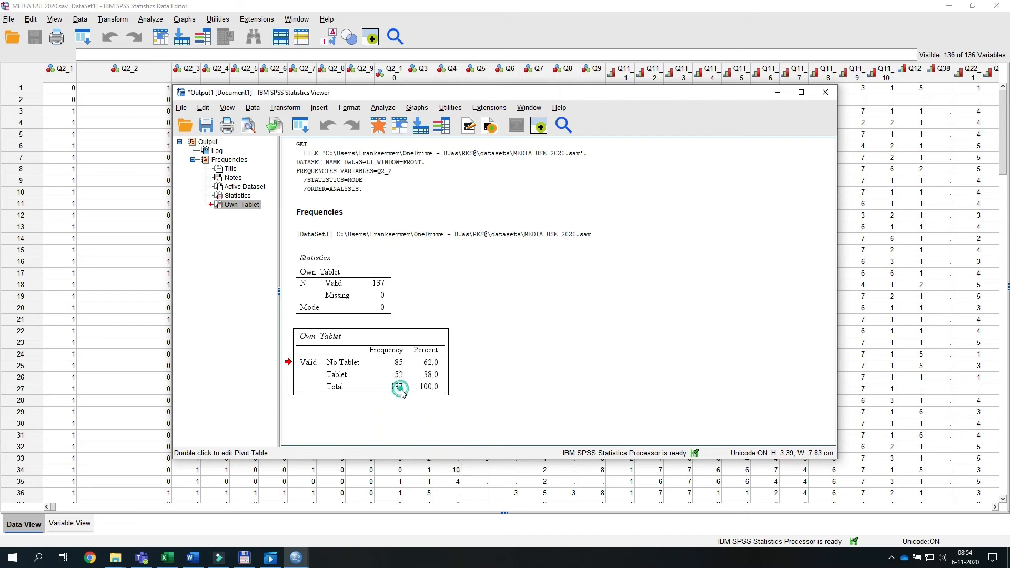
Switch to Word, create a blank document and paste the Own Tablet frequency table into it
left_click(192, 558)
left_click(88, 67)
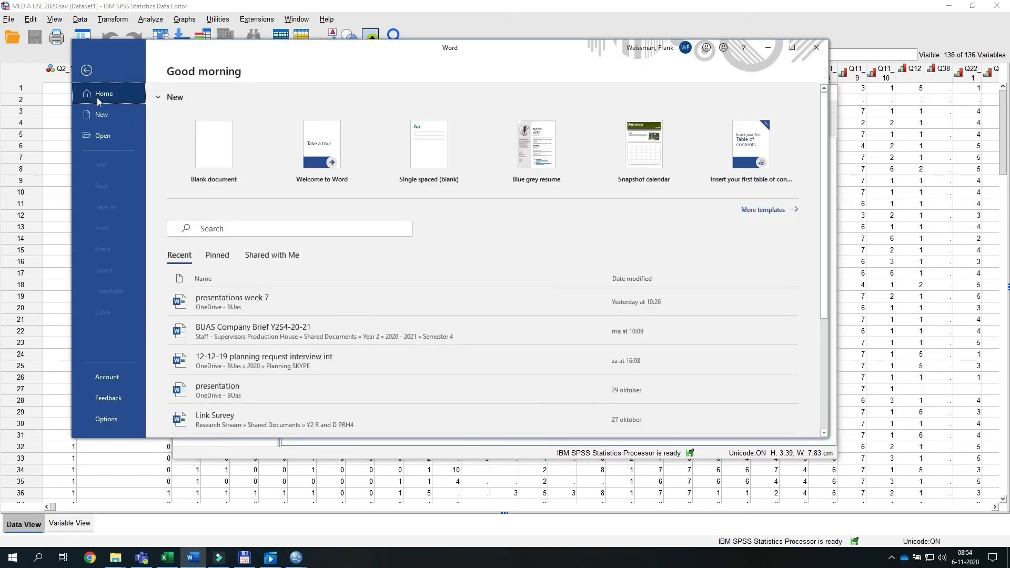
left_click(99, 116)
left_click(214, 156)
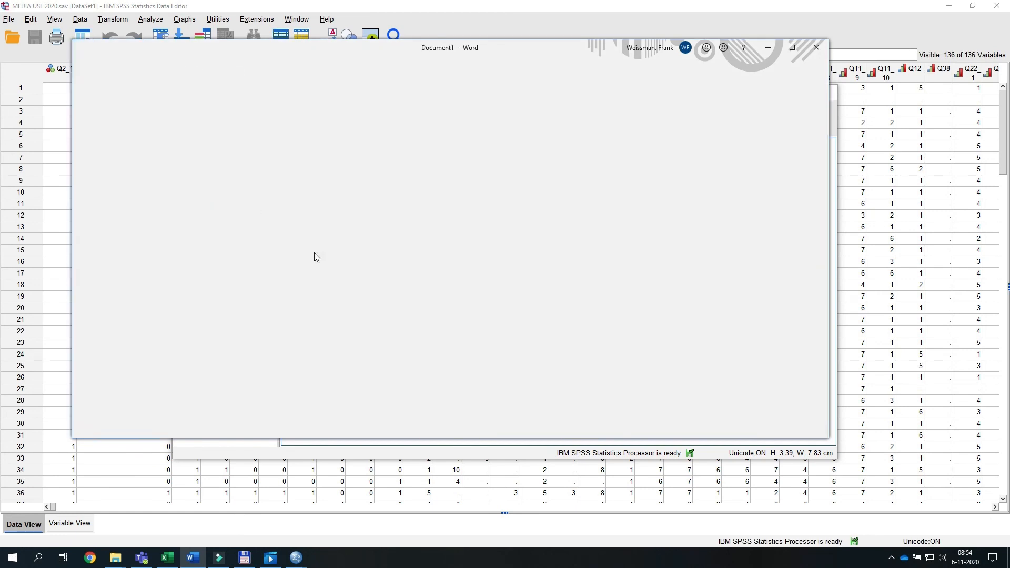
key("ctrl+v")
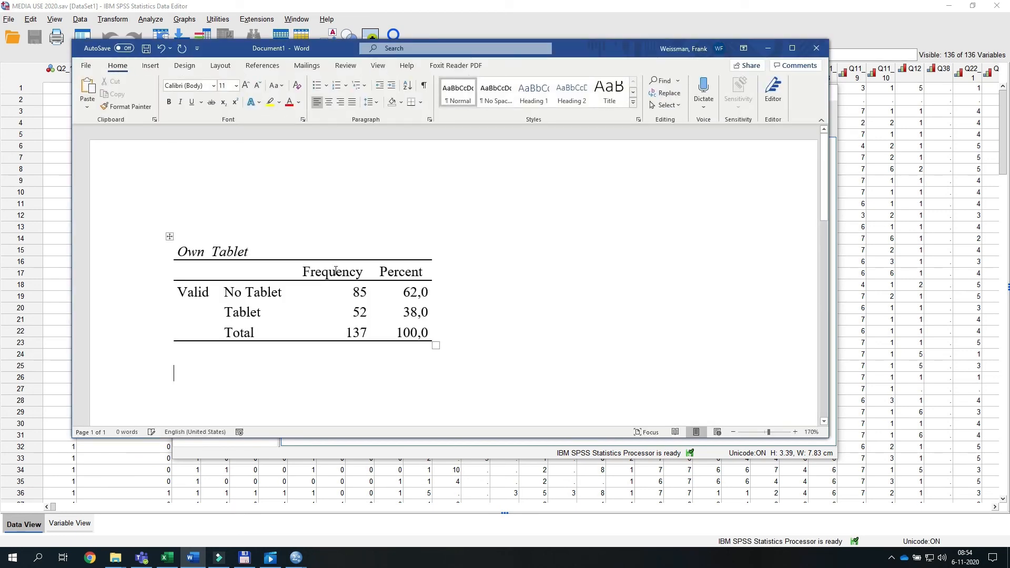
scroll(255, 392, "down", 1)
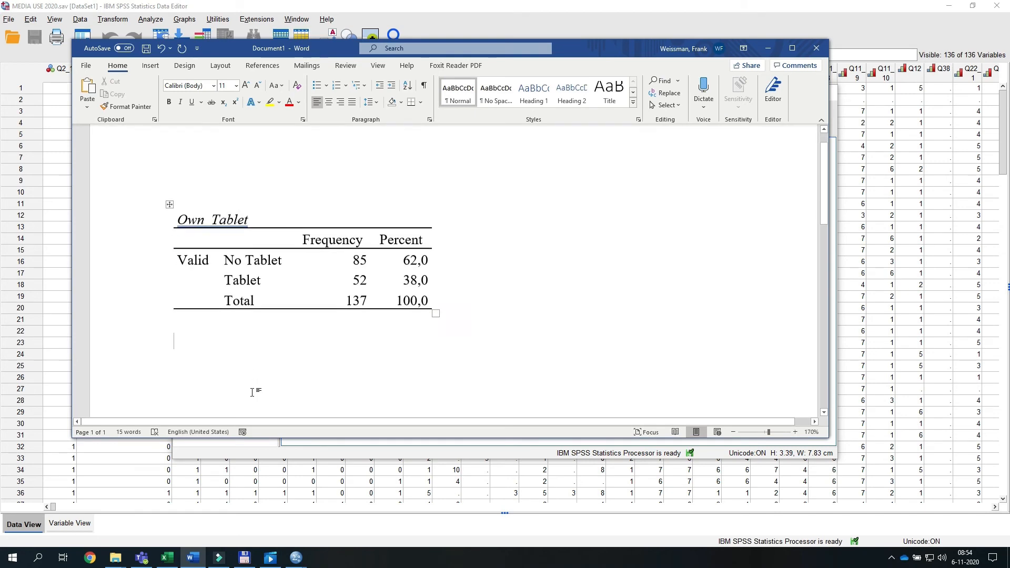
Return to the SPSS data editor and build a simple bar chart of counts with Own Tablet [Q2_2] on the X-axis
left_click(206, 493)
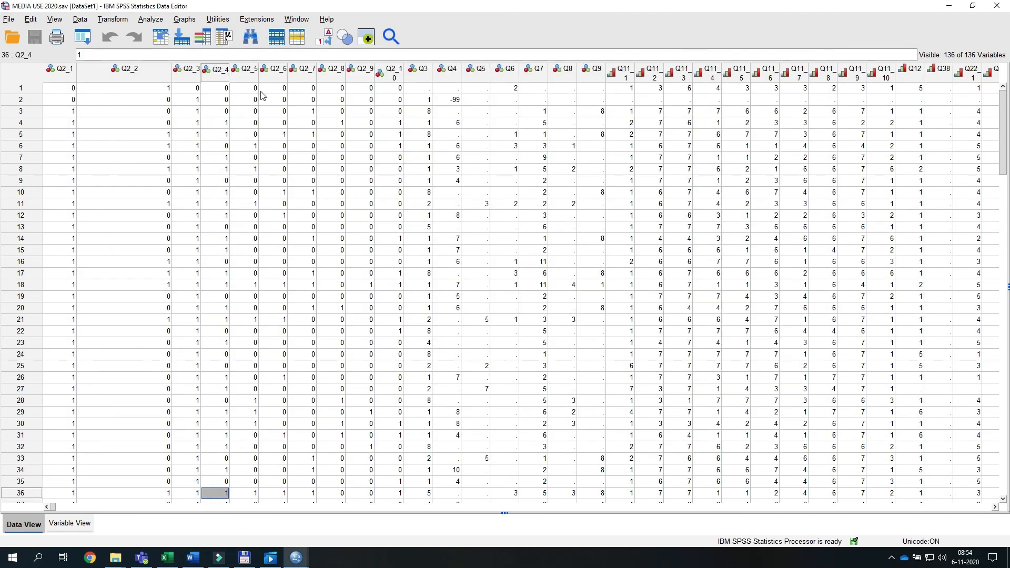
left_click(184, 19)
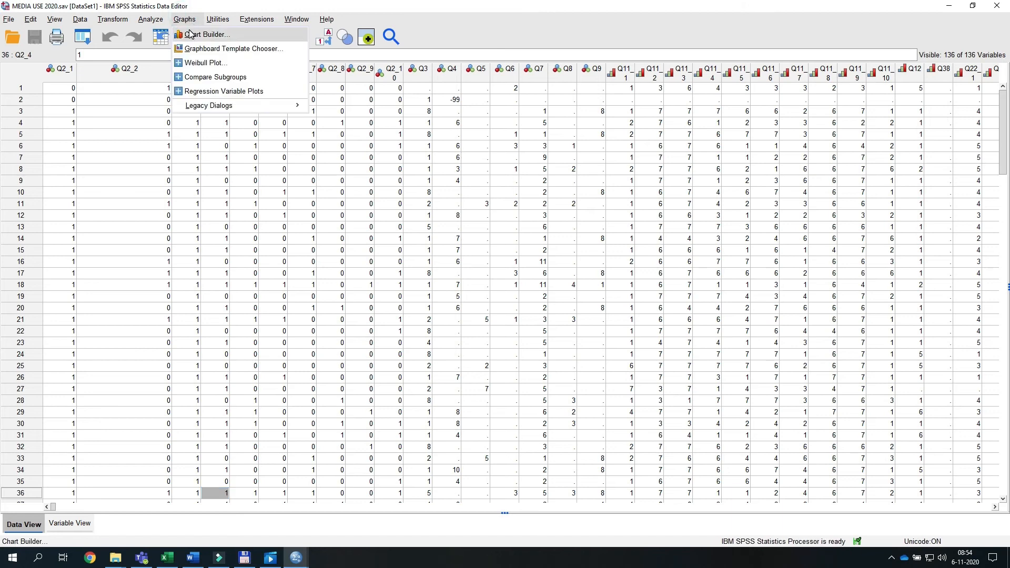
left_click(204, 34)
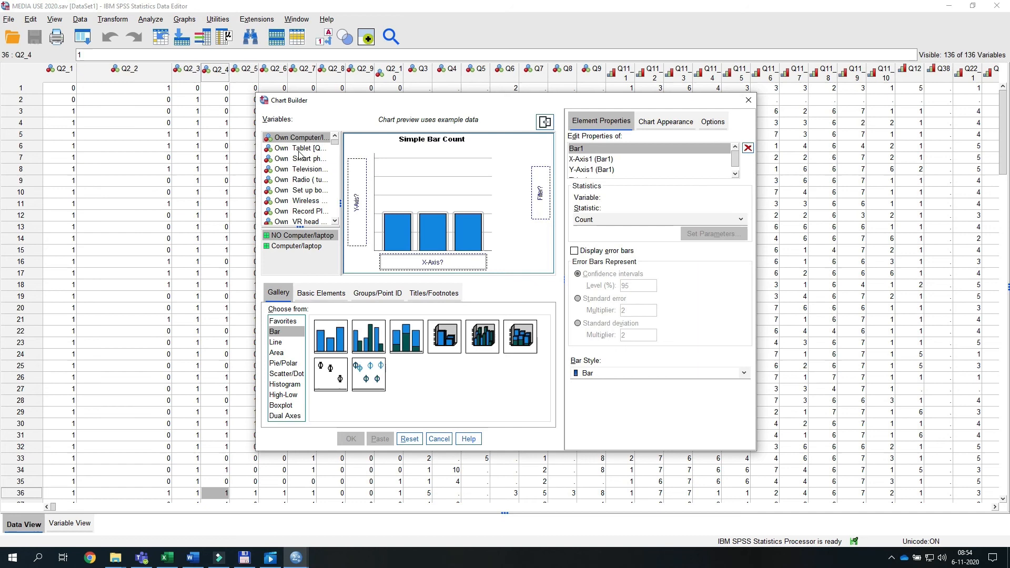
left_click_drag(297, 148, 420, 266)
left_click(351, 439)
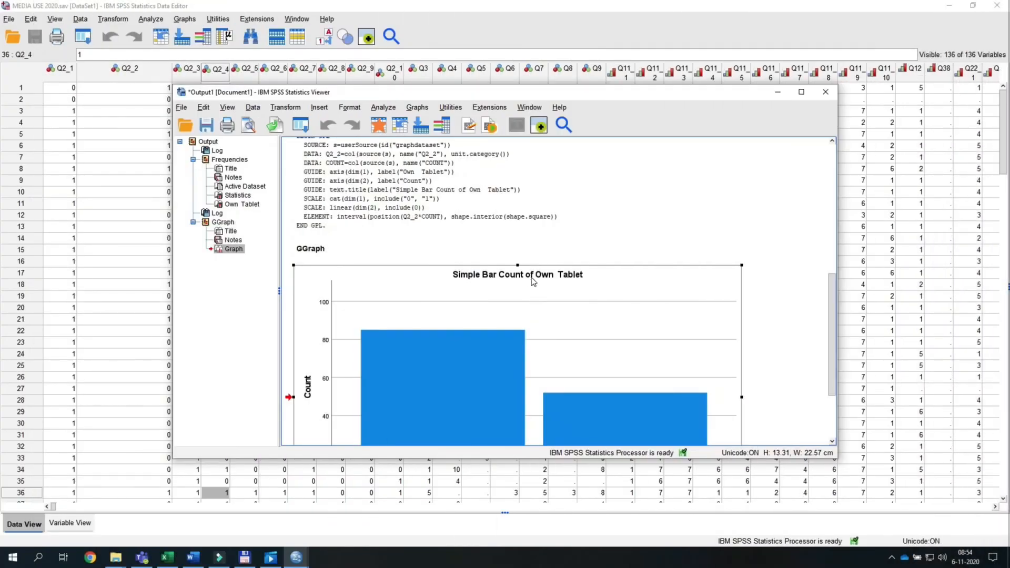
Delete the title "Simple Bar Count of Own Tablet" from the bar chart in the Chart Editor and close the editor
left_click(531, 276)
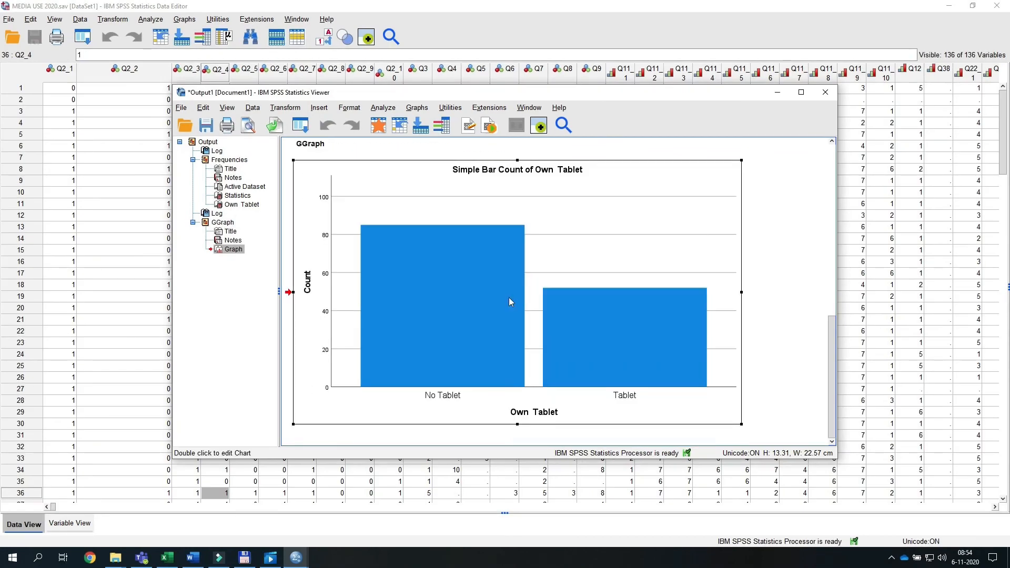
double_click(510, 298)
double_click(580, 212)
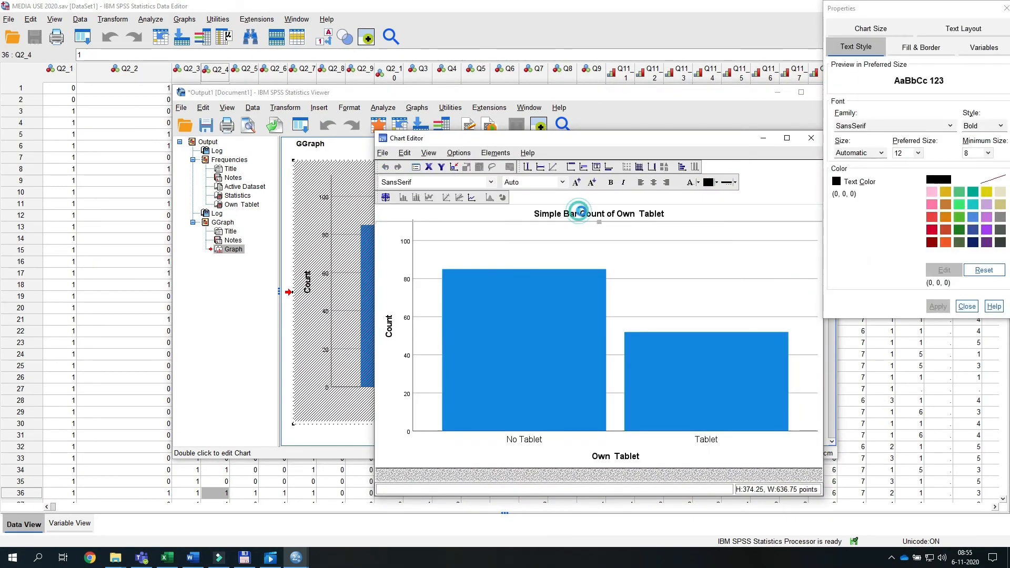
left_click(606, 213)
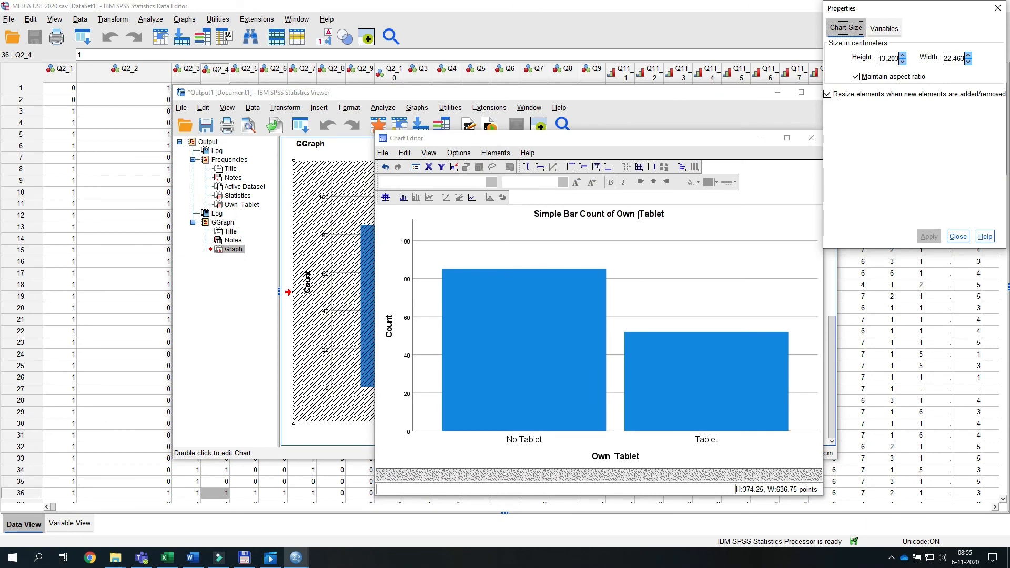
left_click(606, 214)
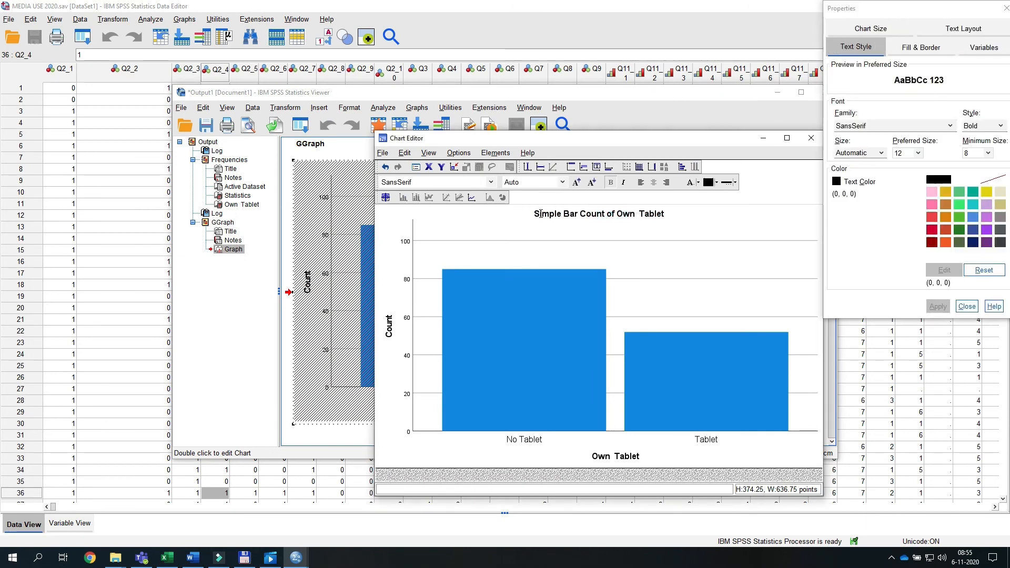
left_click(541, 213)
left_click(594, 213)
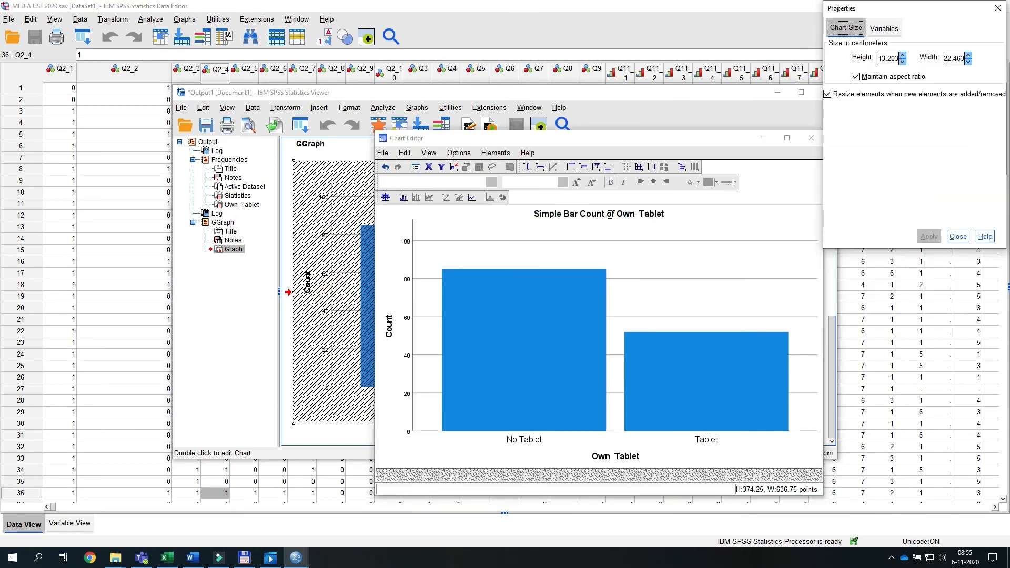
left_click(607, 213)
left_click(565, 212)
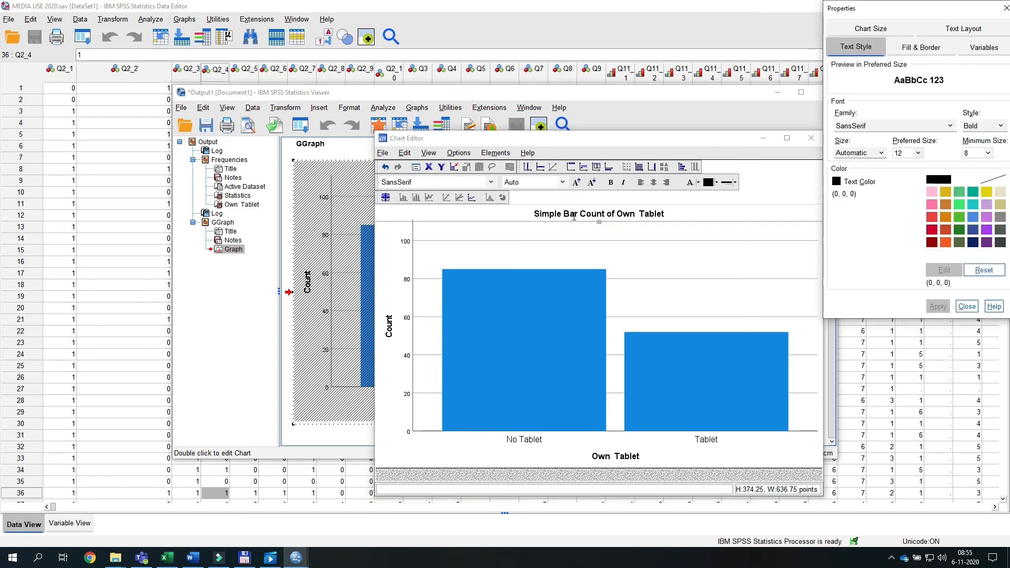
left_click(573, 215)
left_click(542, 217)
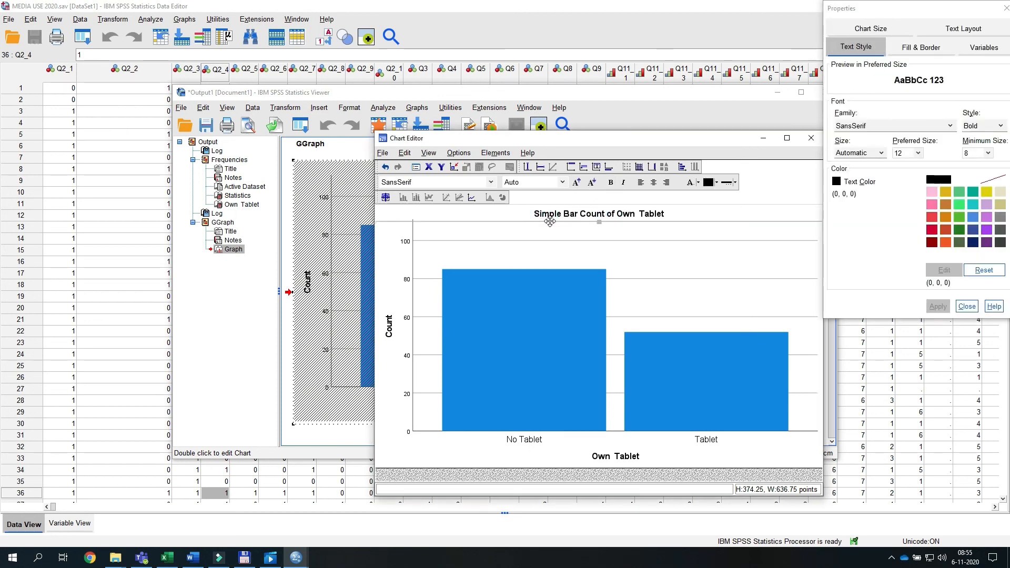
key("Delete")
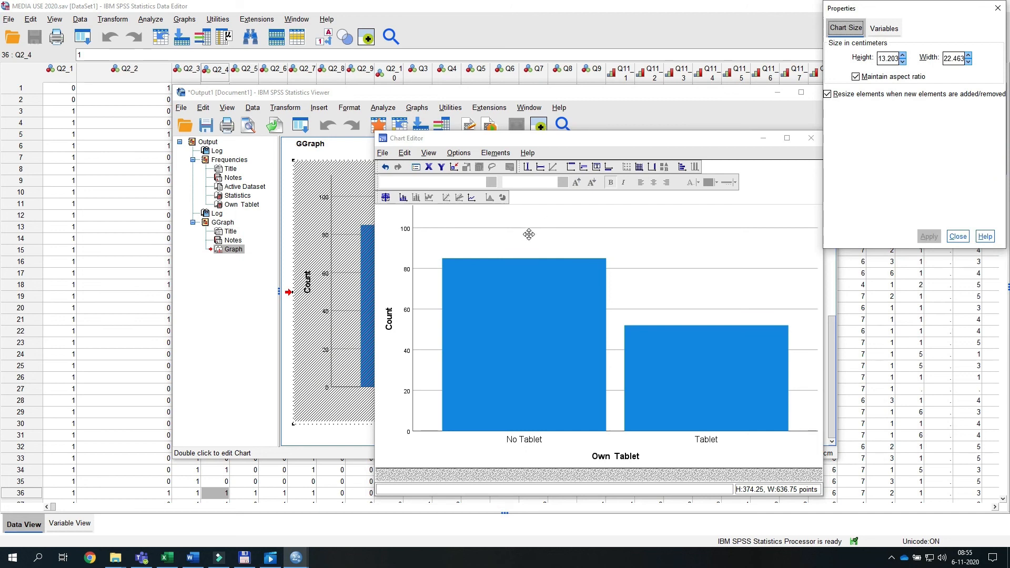
left_click(810, 138)
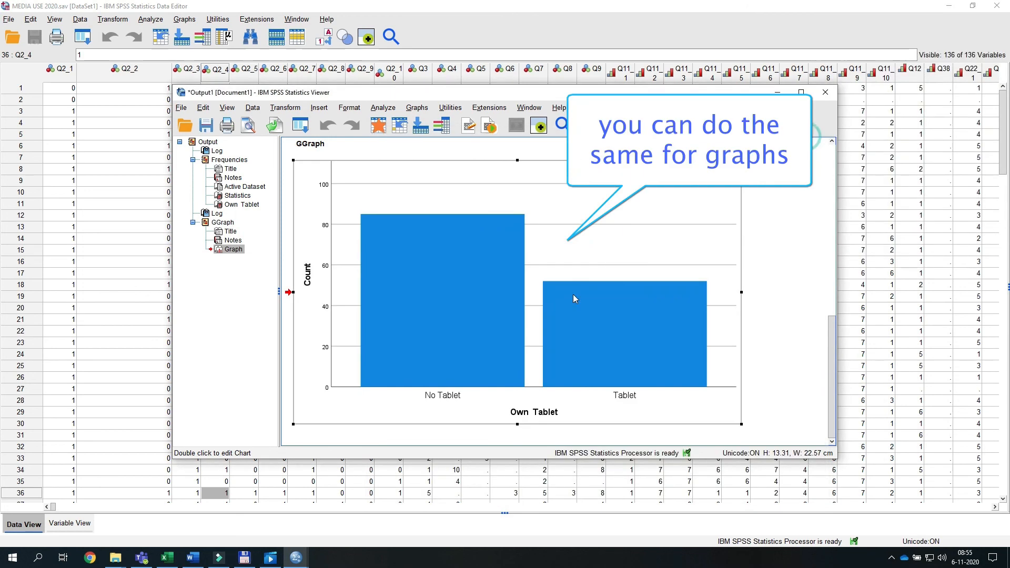
Copy the untitled bar chart and paste it below the frequency table in the Word document
right_click(462, 296)
left_click(471, 319)
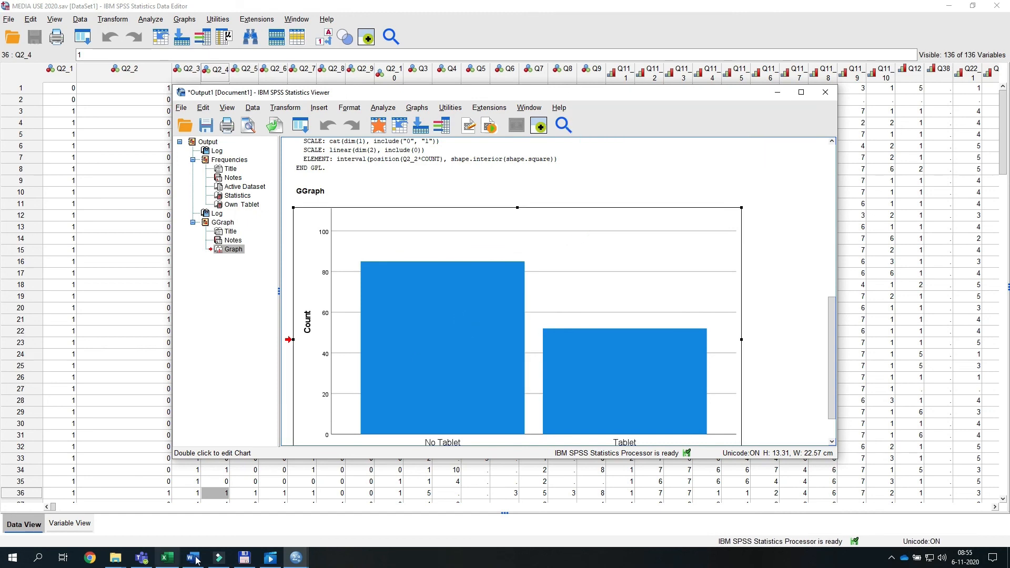
left_click(193, 557)
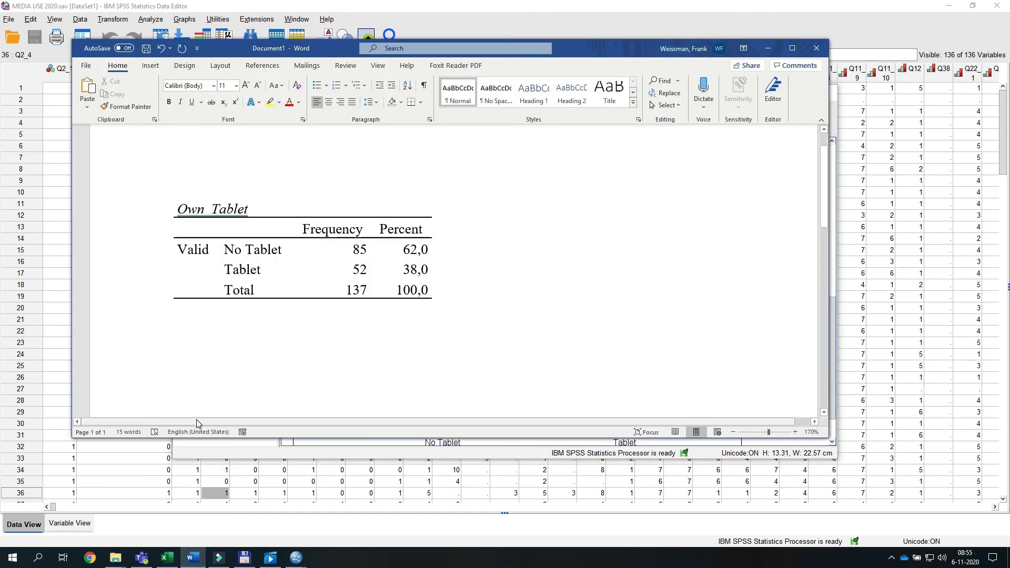
key("ctrl+v")
scroll(344, 360, "up", 5)
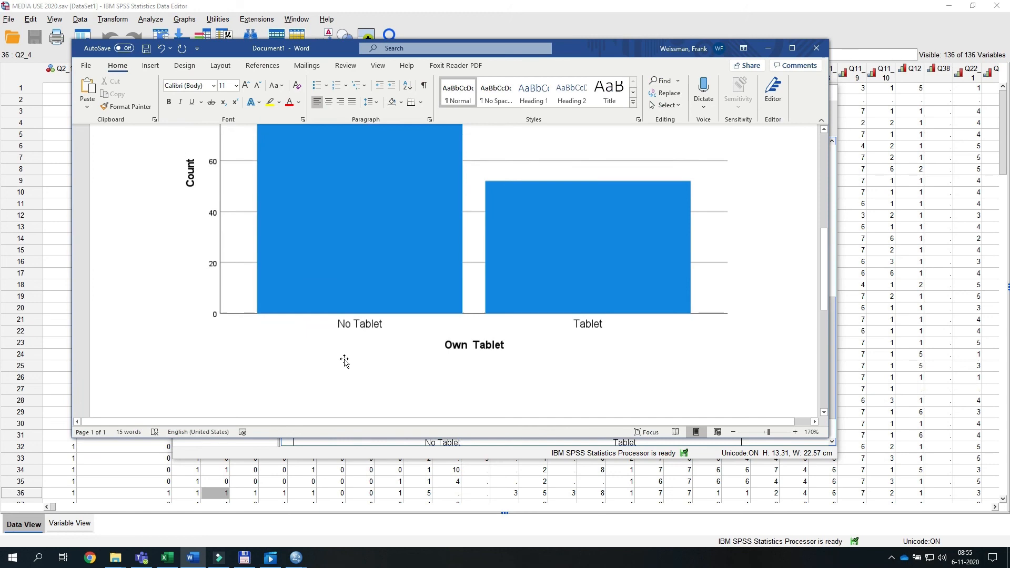
Shrink the pasted bar chart proportionally to a little over half its original width beneath the frequency table
left_click(490, 387)
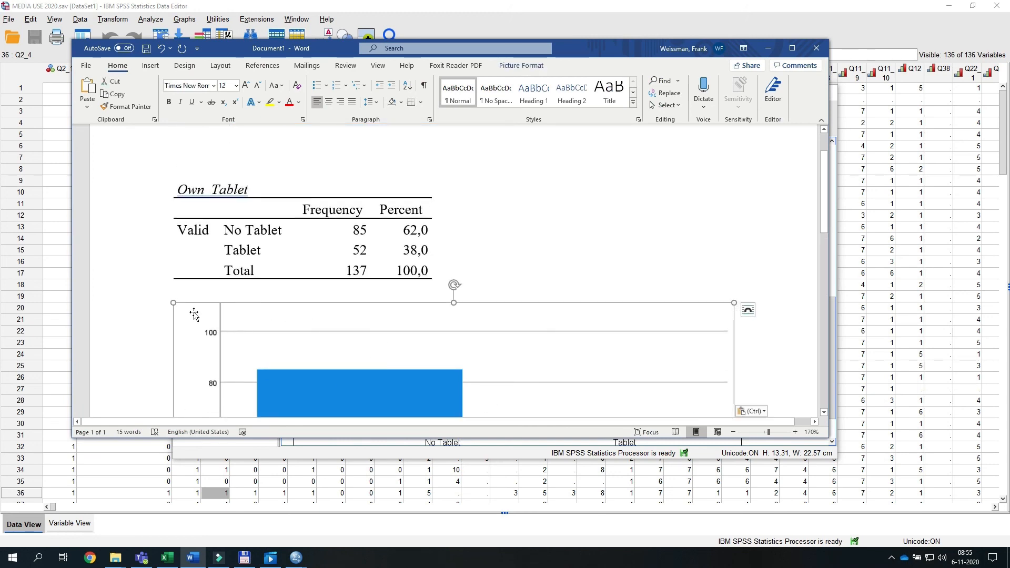
left_click_drag(173, 301, 459, 427)
left_click(580, 363)
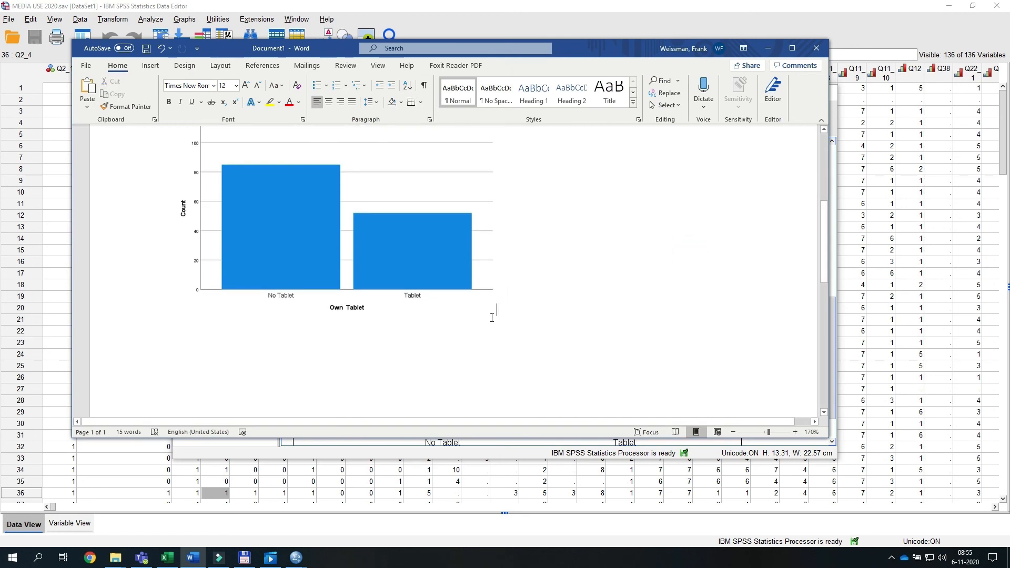
scroll(591, 320, "up", 5)
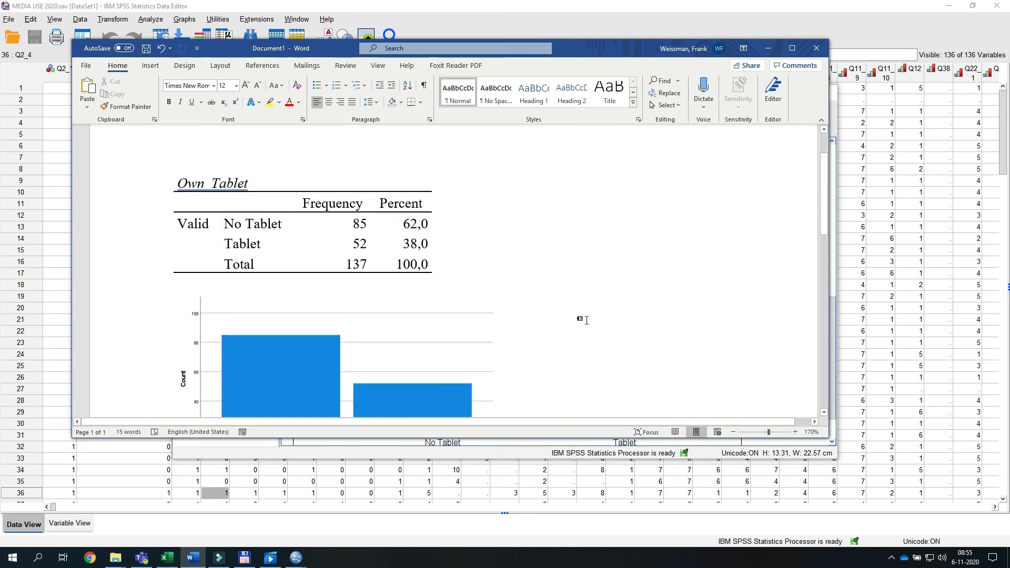